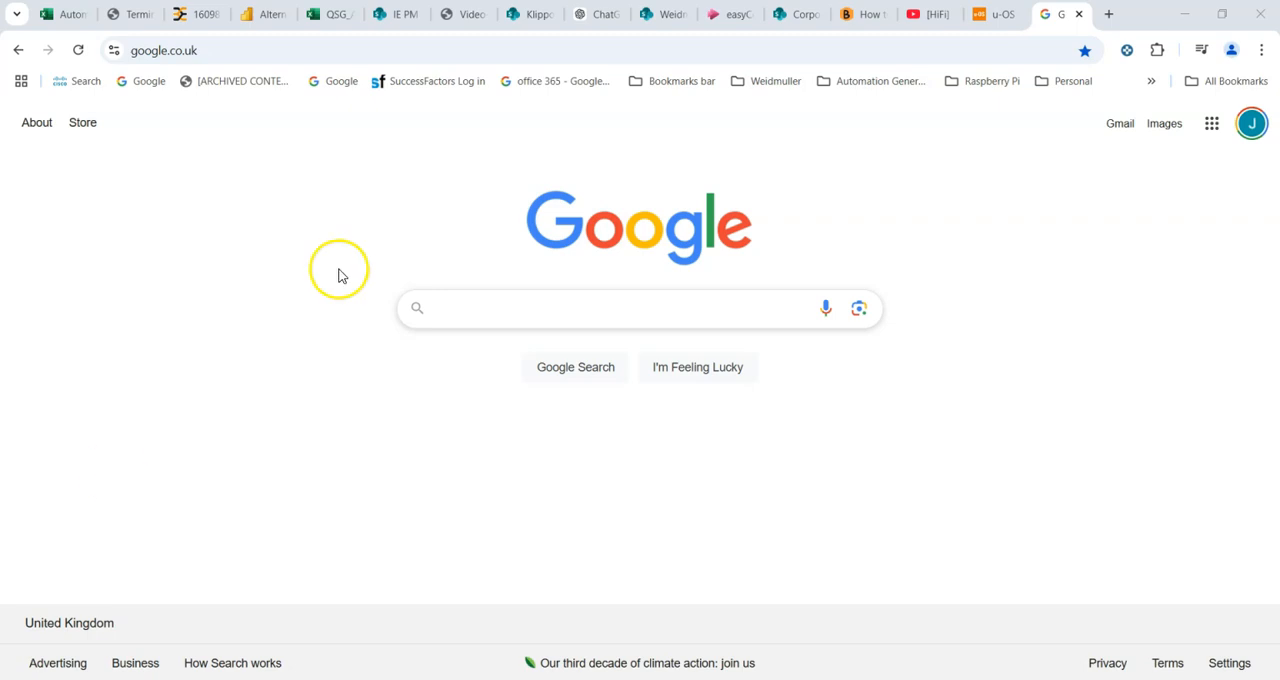
- Search Google for "weidmuller support"
{"action": "left_click", "coordinate": [468, 316]}
{"action": "type", "text": "weim"}
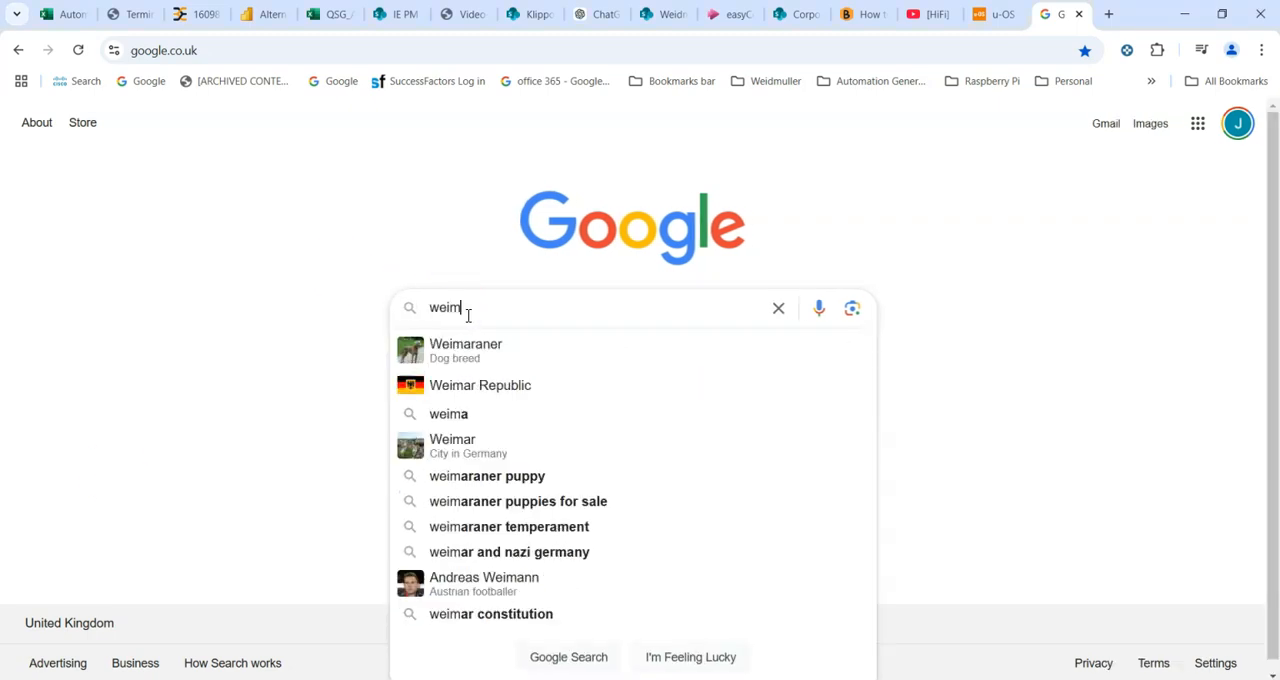
{"action": "key", "text": "BackSpace"}
{"action": "type", "text": "dmu"}
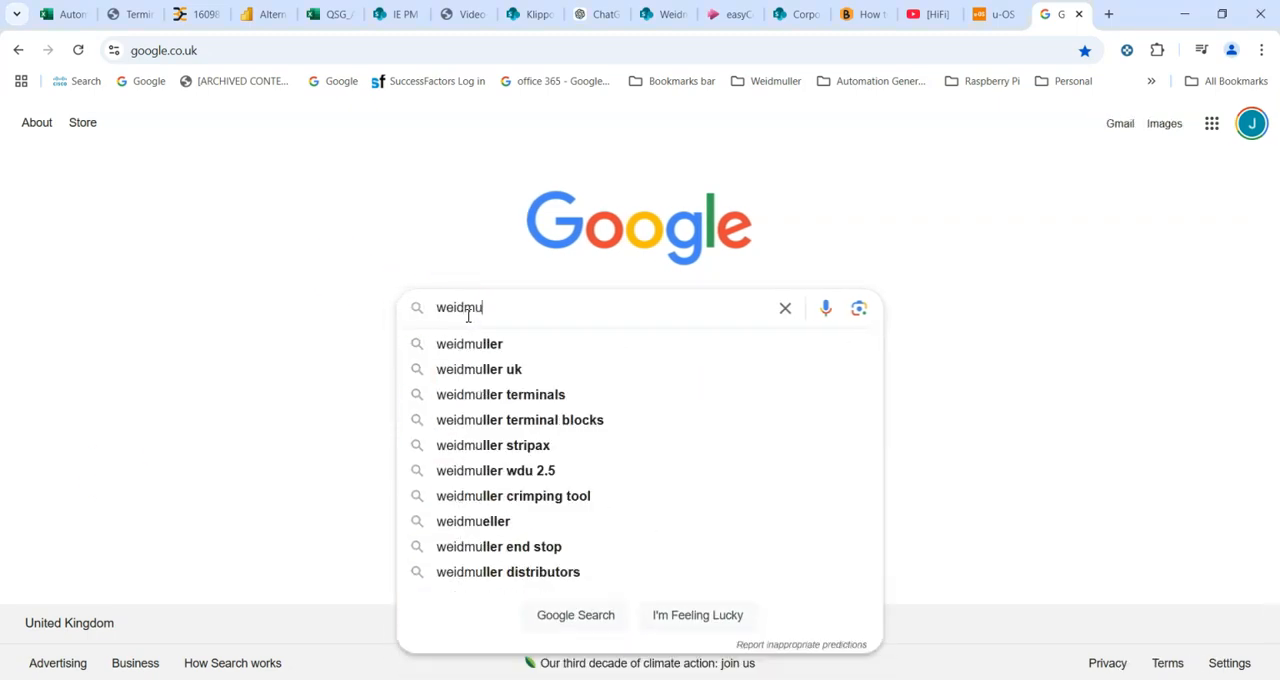
{"action": "type", "text": "ller support"}
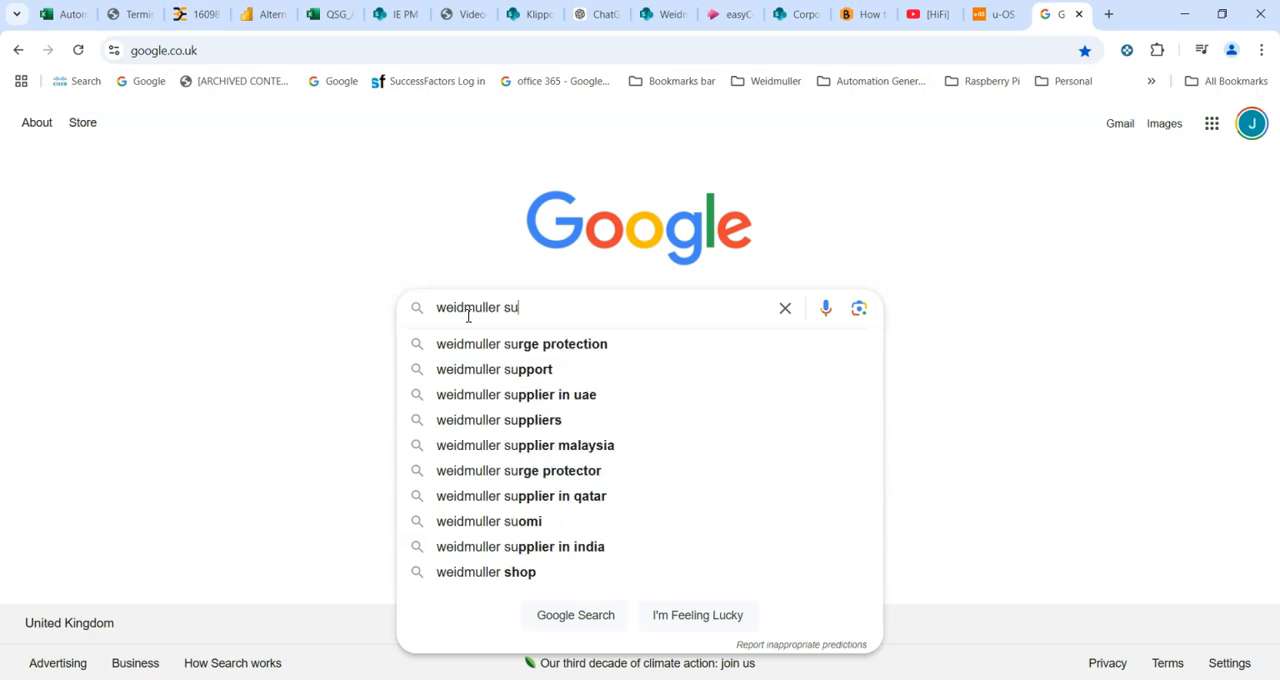
{"action": "key", "text": "Return"}
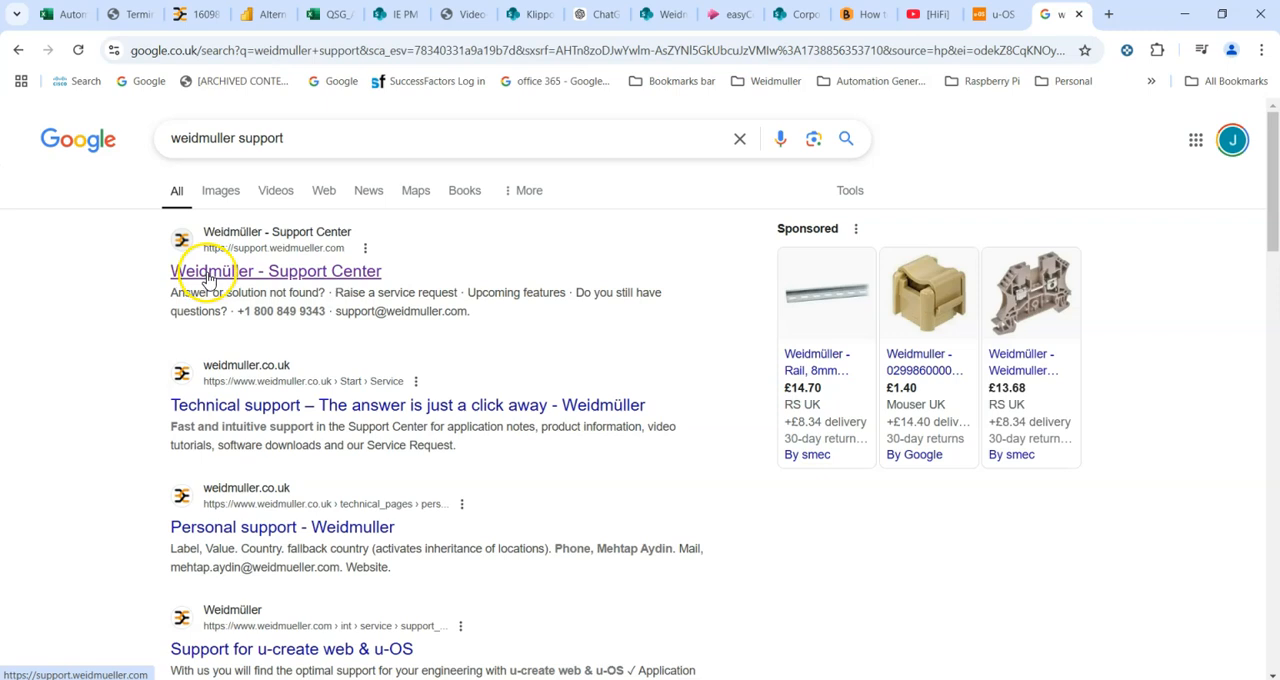
- Open the Weidmüller Support Center and log in to mySupport, continuing with the selected tenant
{"action": "left_click", "coordinate": [207, 279]}
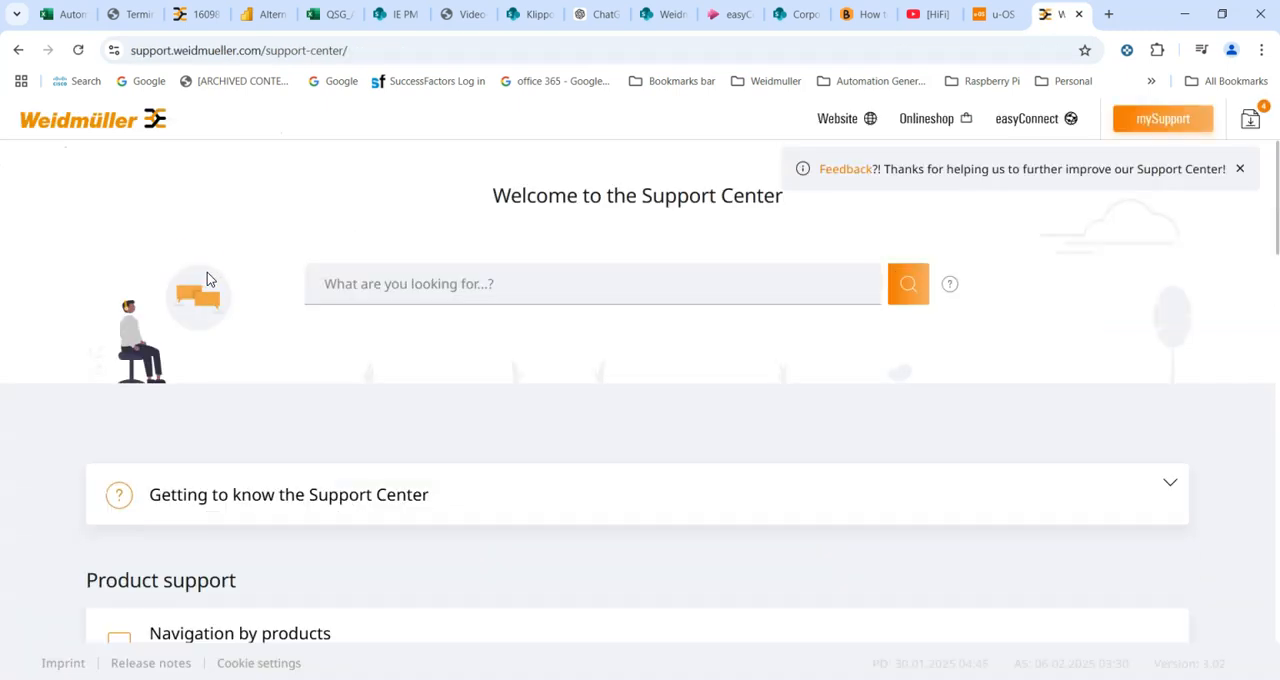
{"action": "left_click", "coordinate": [1163, 112]}
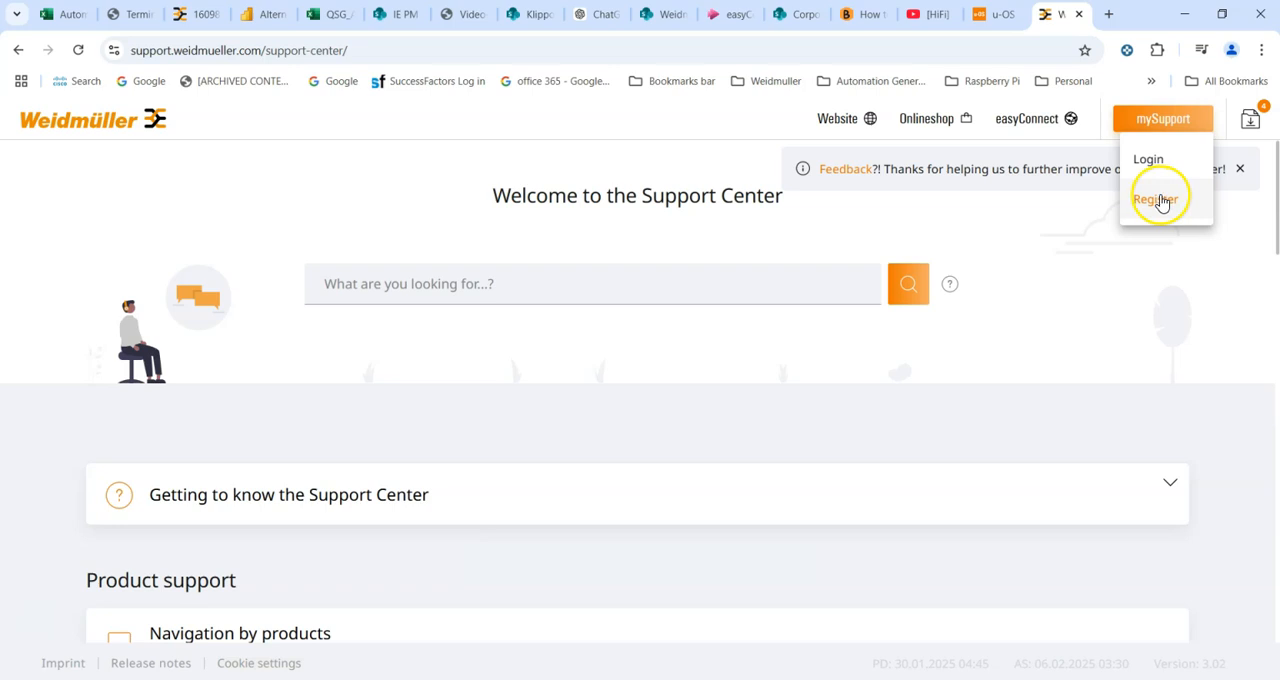
{"action": "left_click", "coordinate": [1147, 158]}
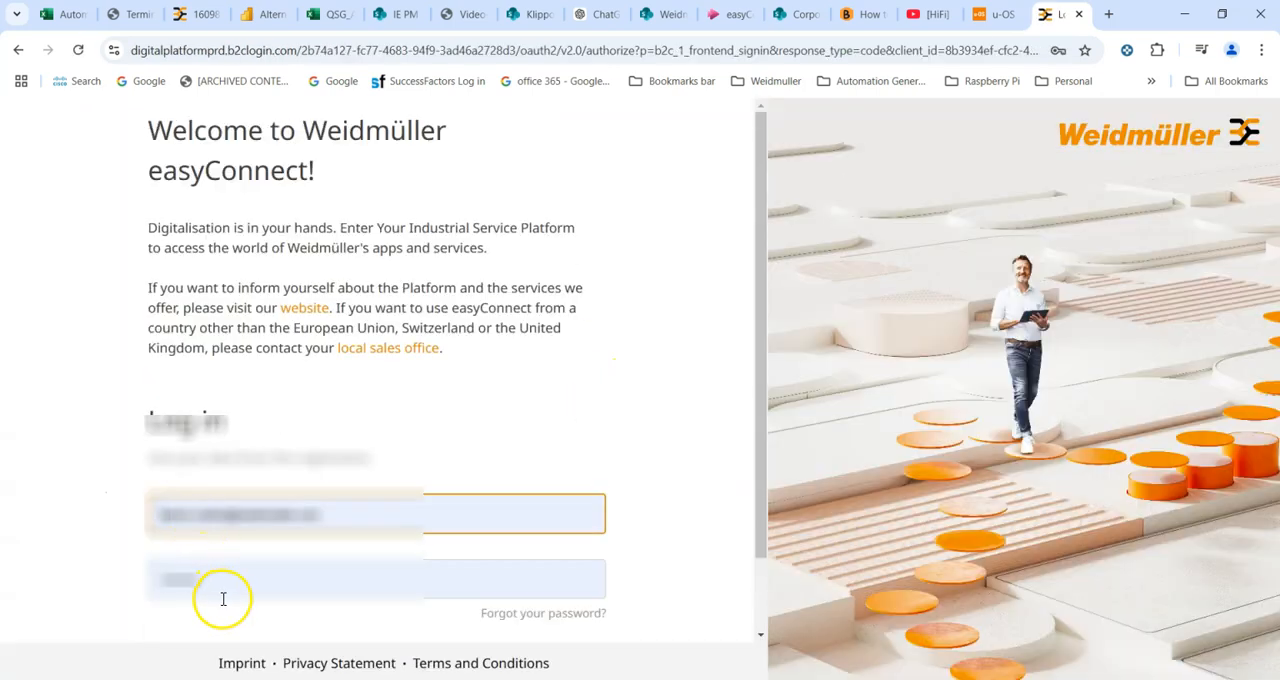
{"action": "scroll", "coordinate": [223, 597], "scroll_direction": "down", "scroll_amount": 1}
{"action": "left_click", "coordinate": [348, 577]}
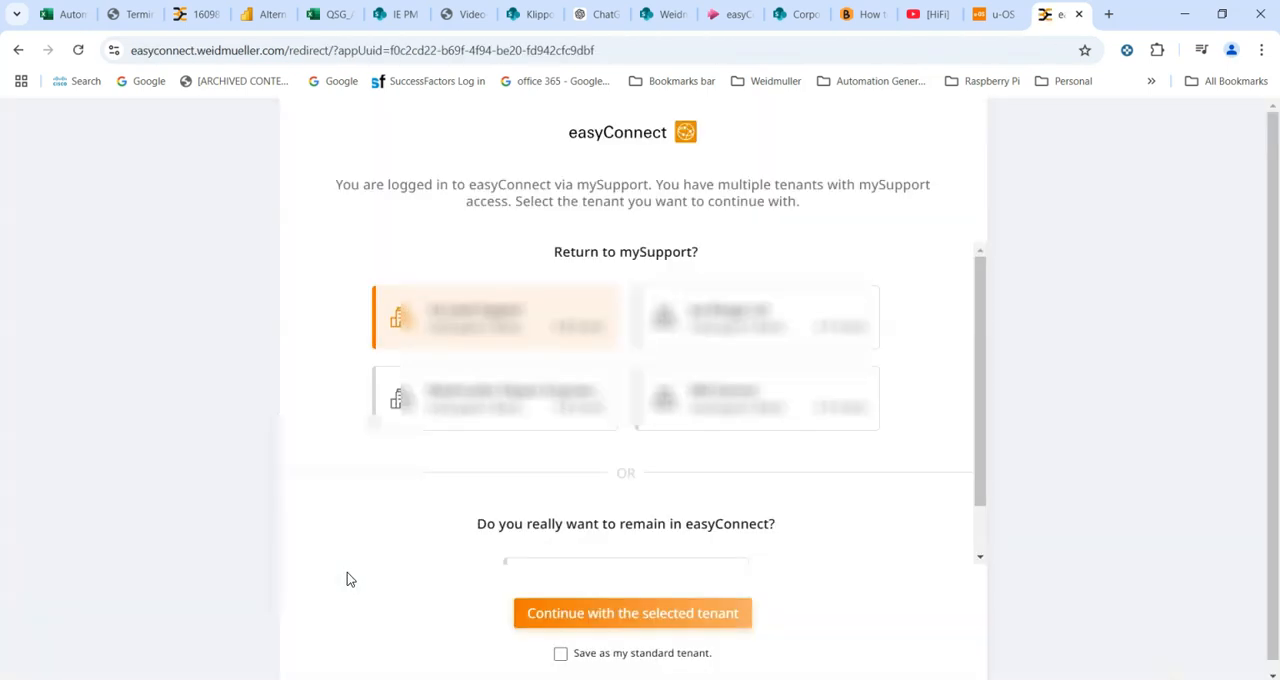
{"action": "left_click", "coordinate": [515, 305]}
{"action": "left_click", "coordinate": [610, 615]}
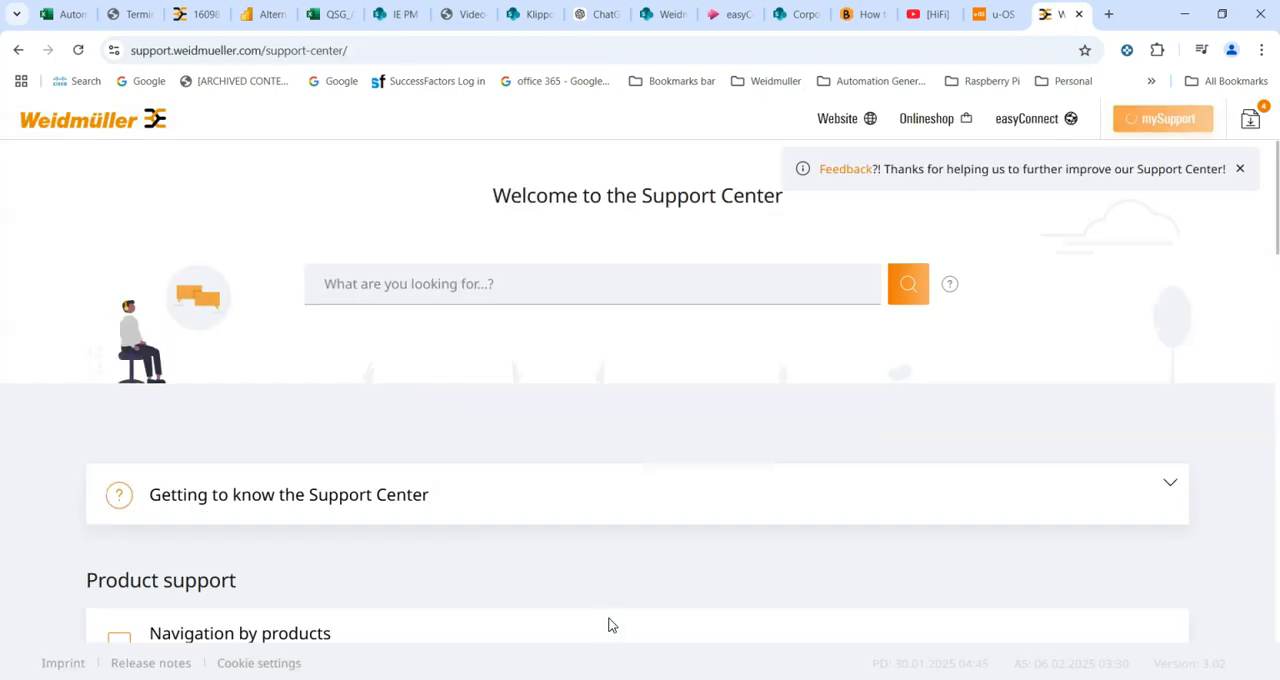
- Search the Support Center for m3000
{"action": "left_click", "coordinate": [404, 286]}
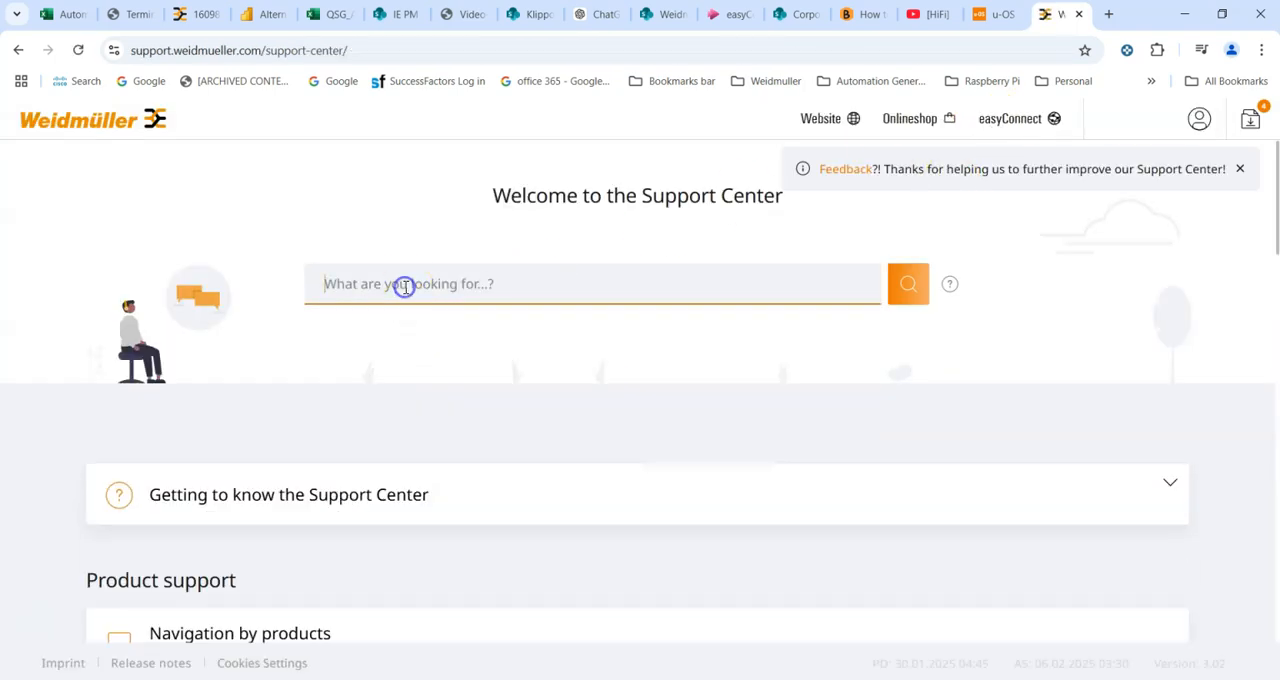
{"action": "type", "text": "m3000"}
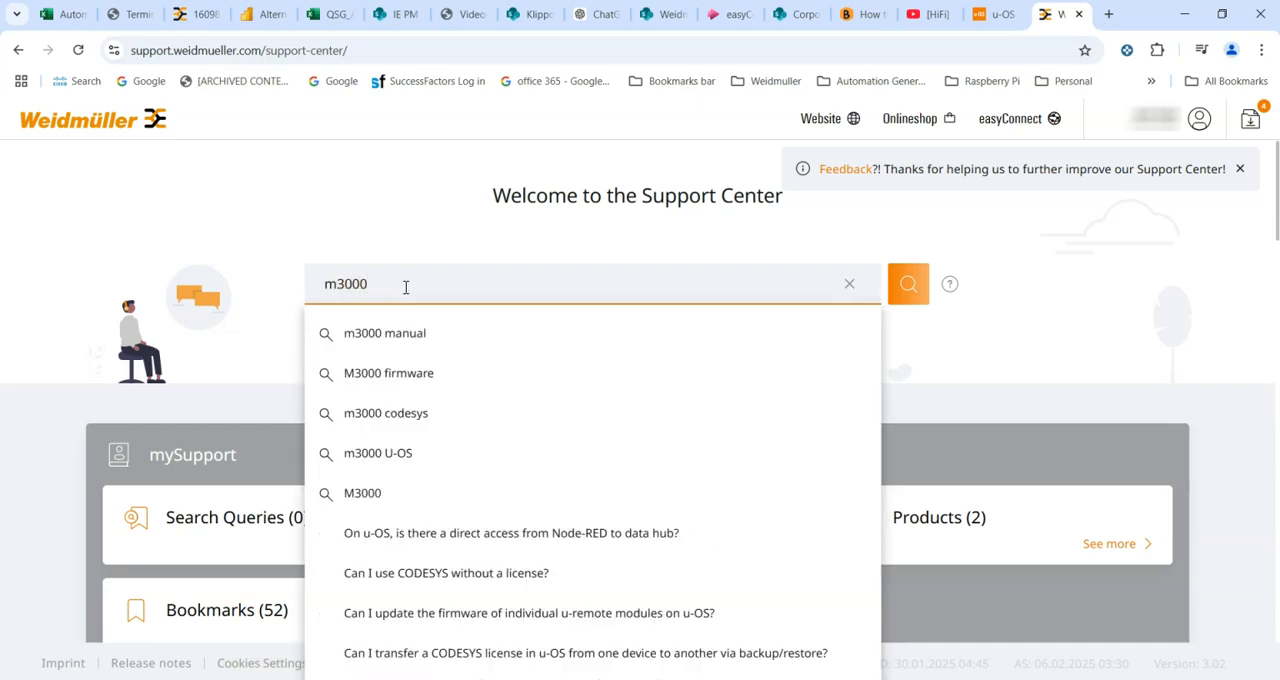
{"action": "key", "text": "Return"}
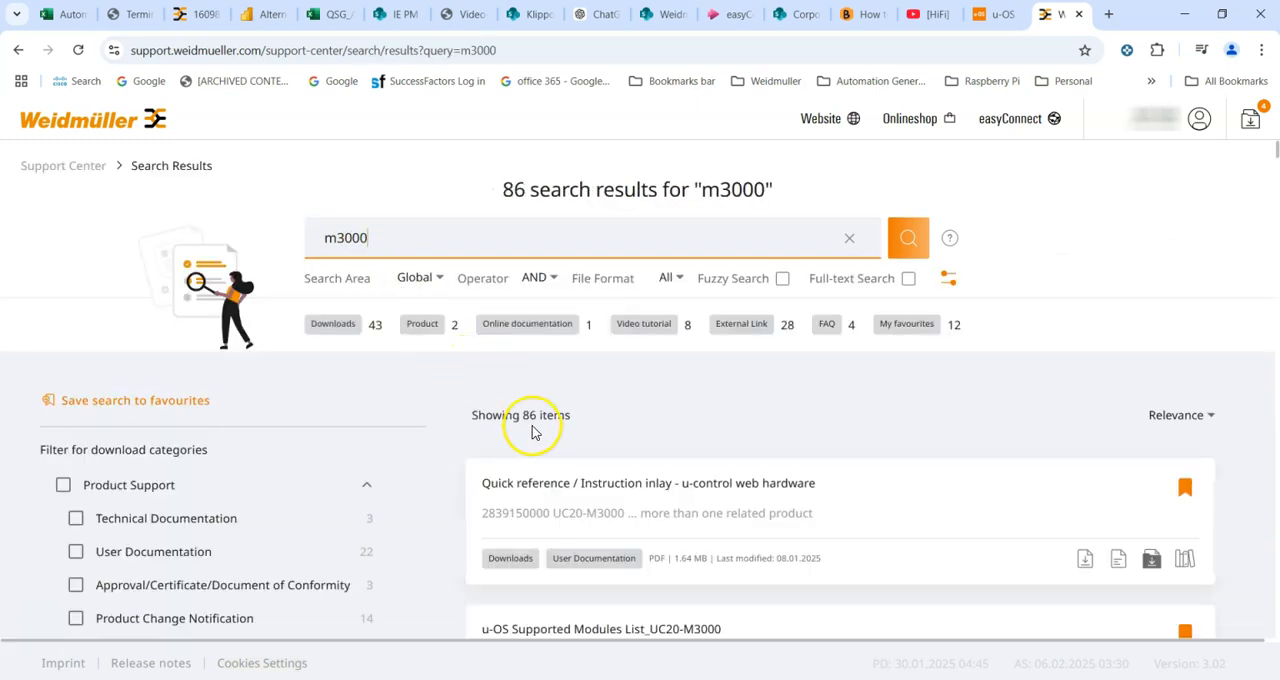
- Filter the m3000 search results to the Firmware download category
{"action": "scroll", "coordinate": [532, 432], "scroll_direction": "down", "scroll_amount": 3}
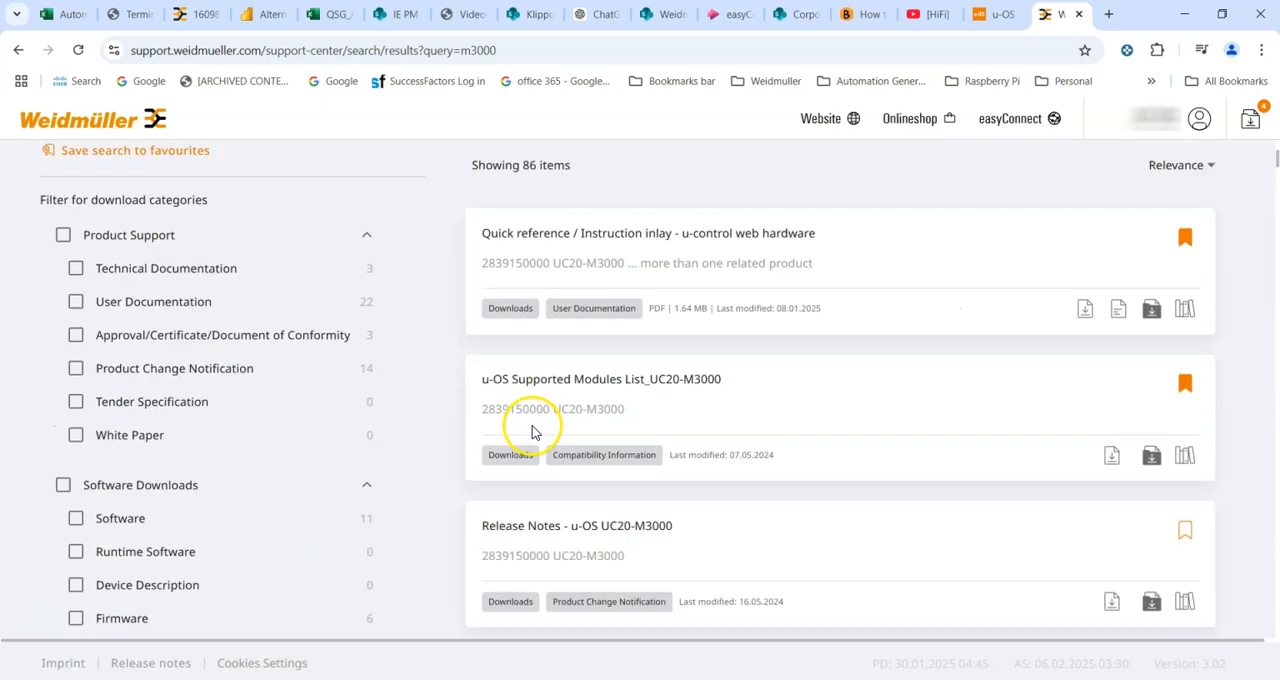
{"action": "scroll", "coordinate": [178, 490], "scroll_direction": "down", "scroll_amount": 1}
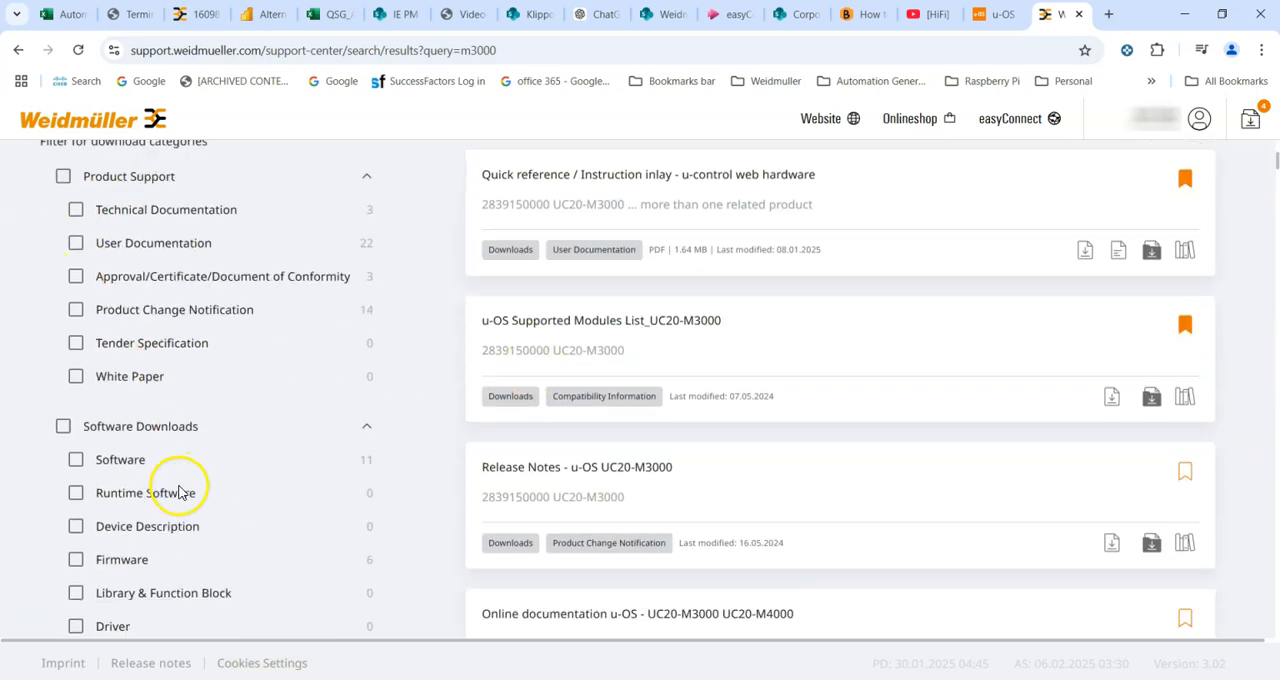
{"action": "scroll", "coordinate": [178, 490], "scroll_direction": "down", "scroll_amount": 3}
{"action": "left_click", "coordinate": [73, 368]}
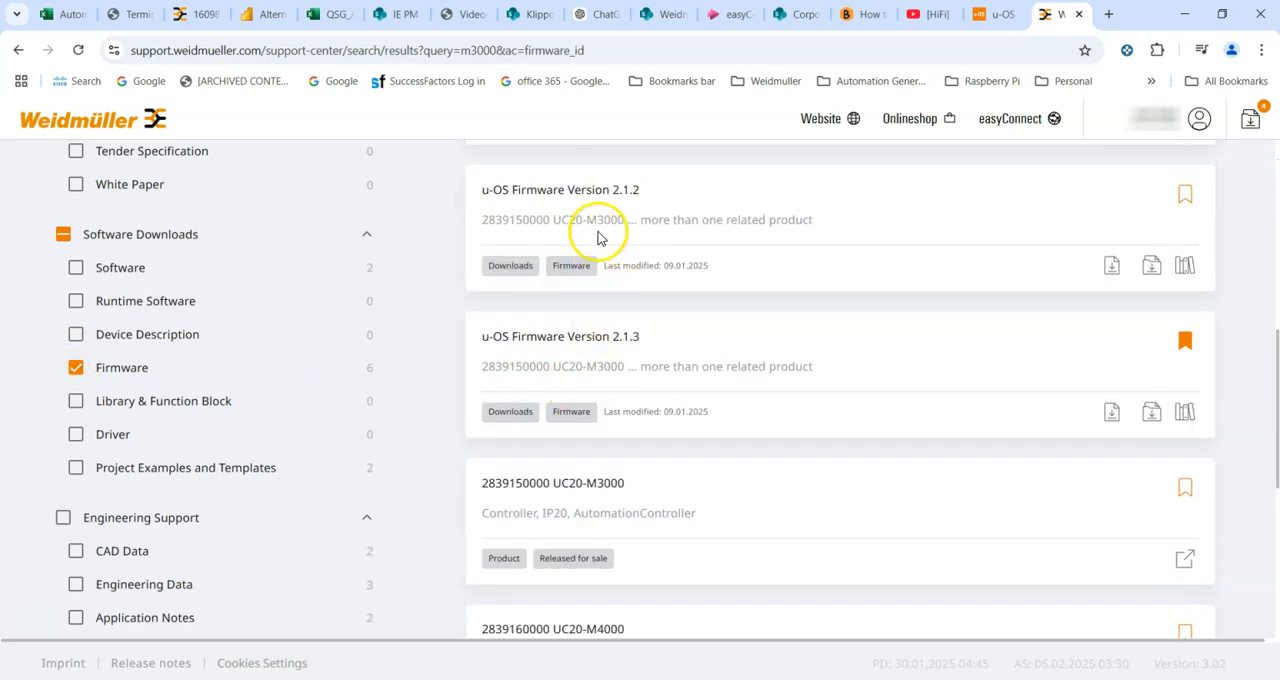
{"action": "scroll", "coordinate": [598, 237], "scroll_direction": "up", "scroll_amount": 3}
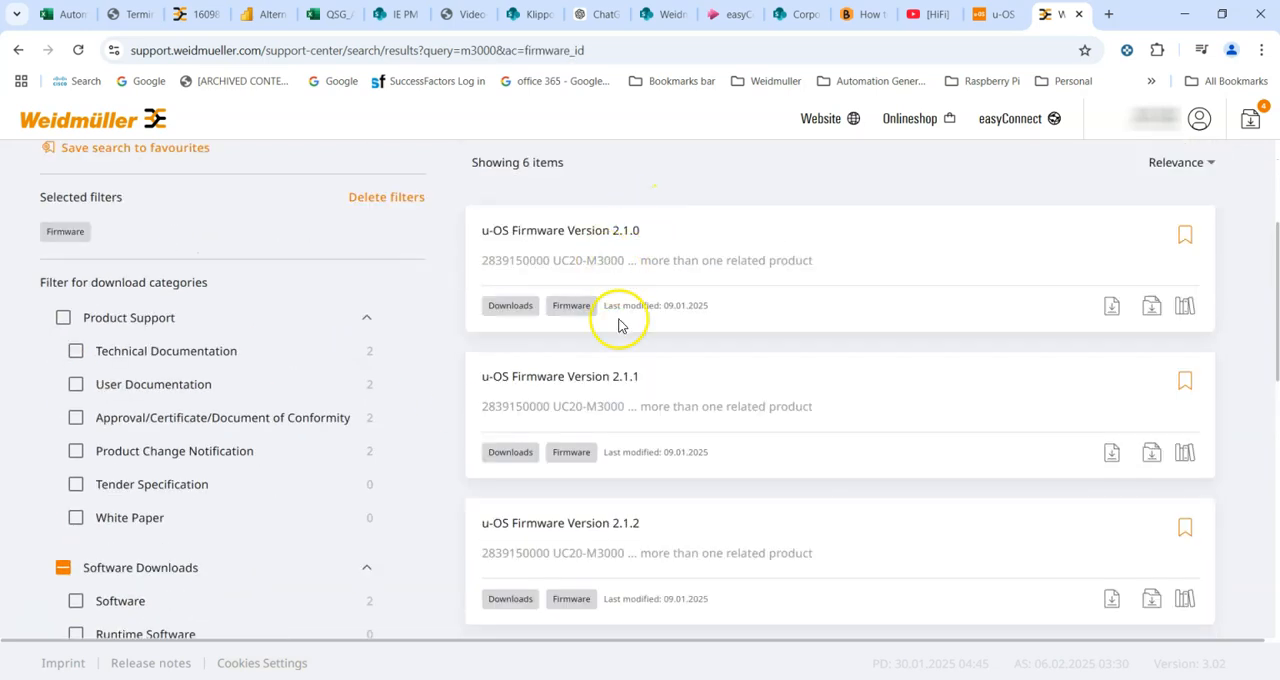
{"action": "scroll", "coordinate": [616, 368], "scroll_direction": "down", "scroll_amount": 4}
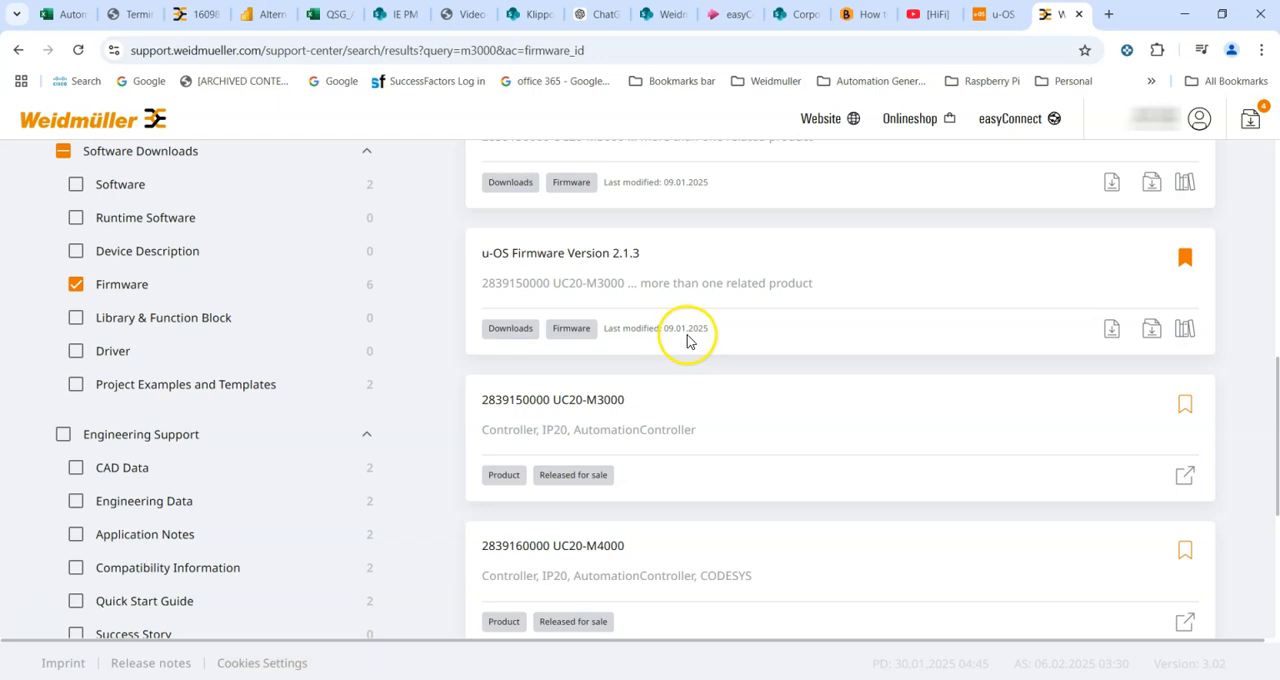
- Check the controller's current u-OS version on the device home page, then return to the support site
{"action": "left_click", "coordinate": [993, 14]}
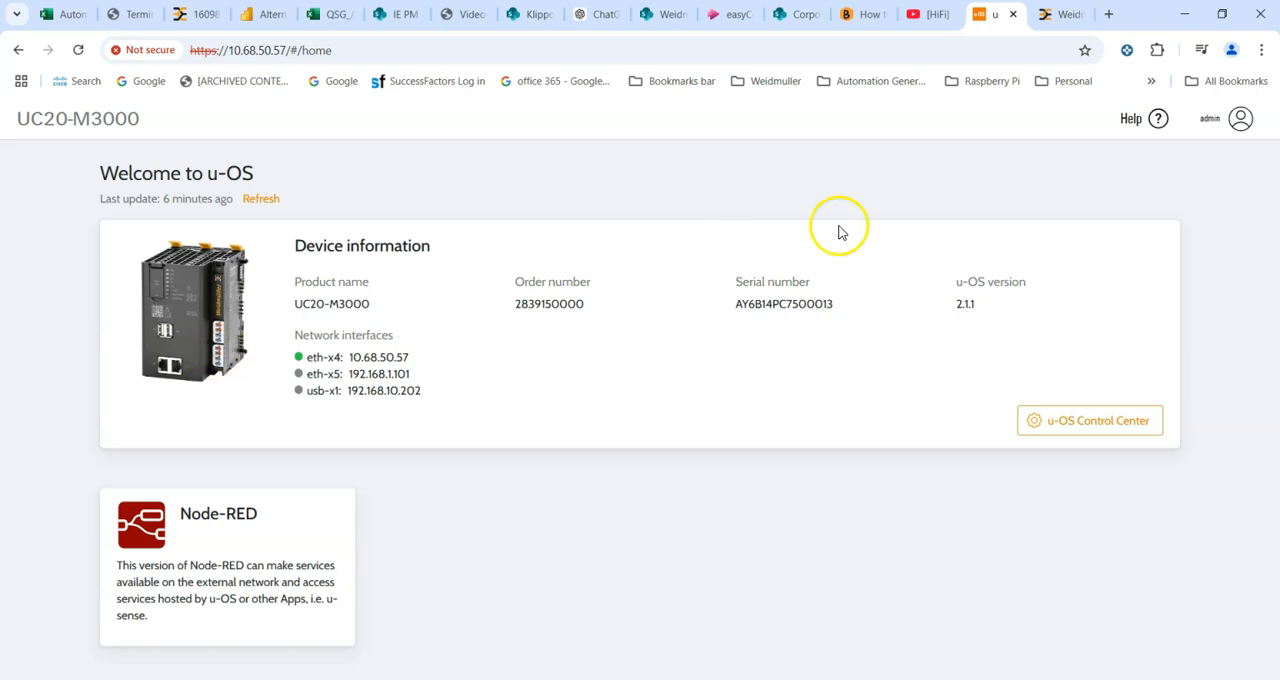
{"action": "left_click", "coordinate": [1058, 18]}
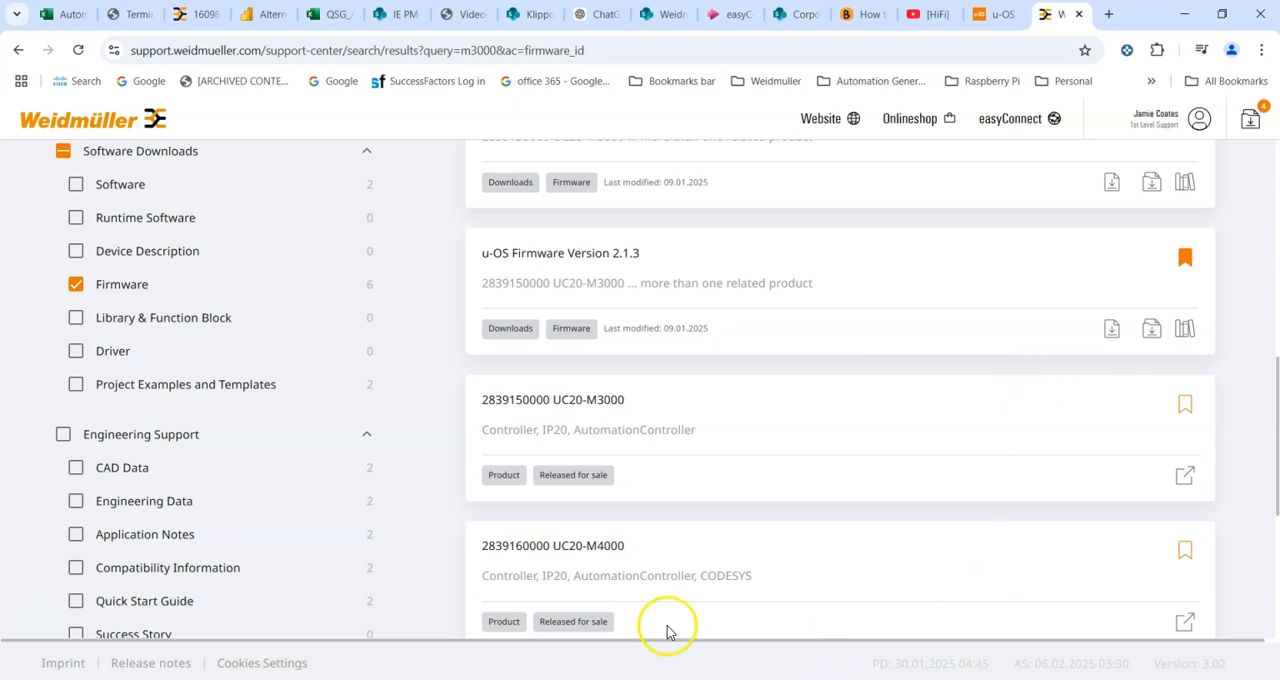
- Inspect the contents of the UC20-M3000-M4000-FW_u-os_2.1.3.zip firmware archive in the file browser
{"action": "left_click", "coordinate": [80, 678]}
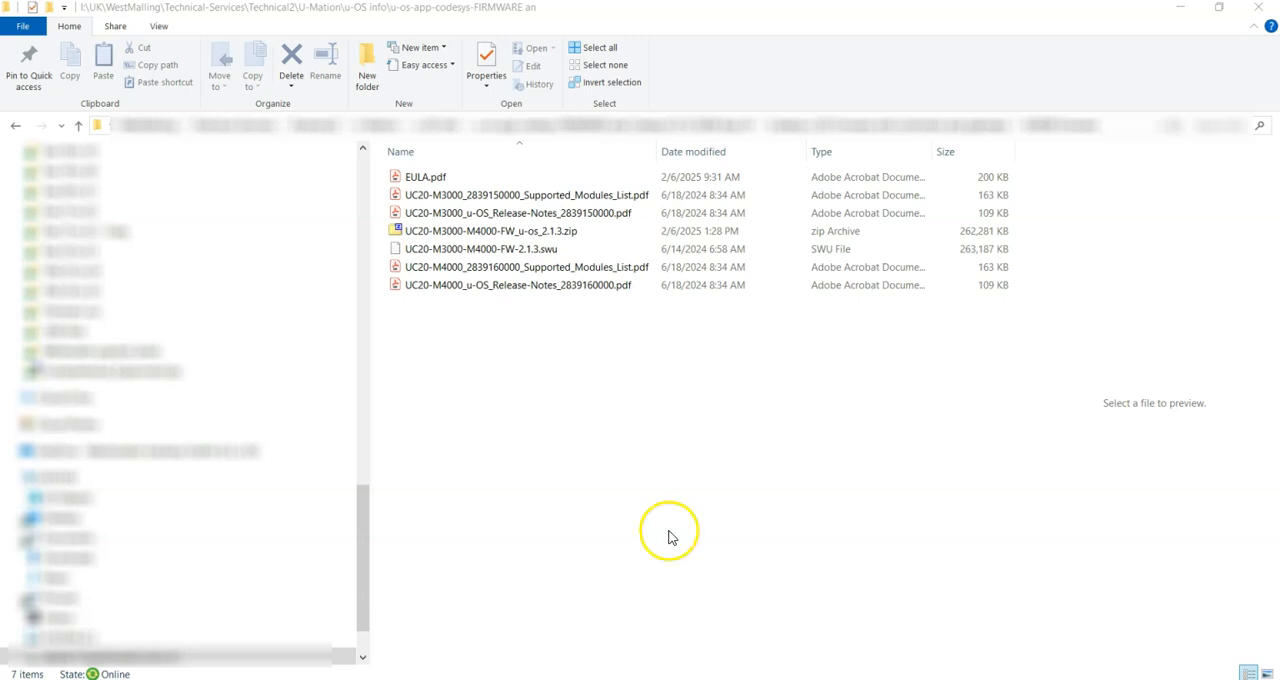
{"action": "left_click", "coordinate": [481, 232]}
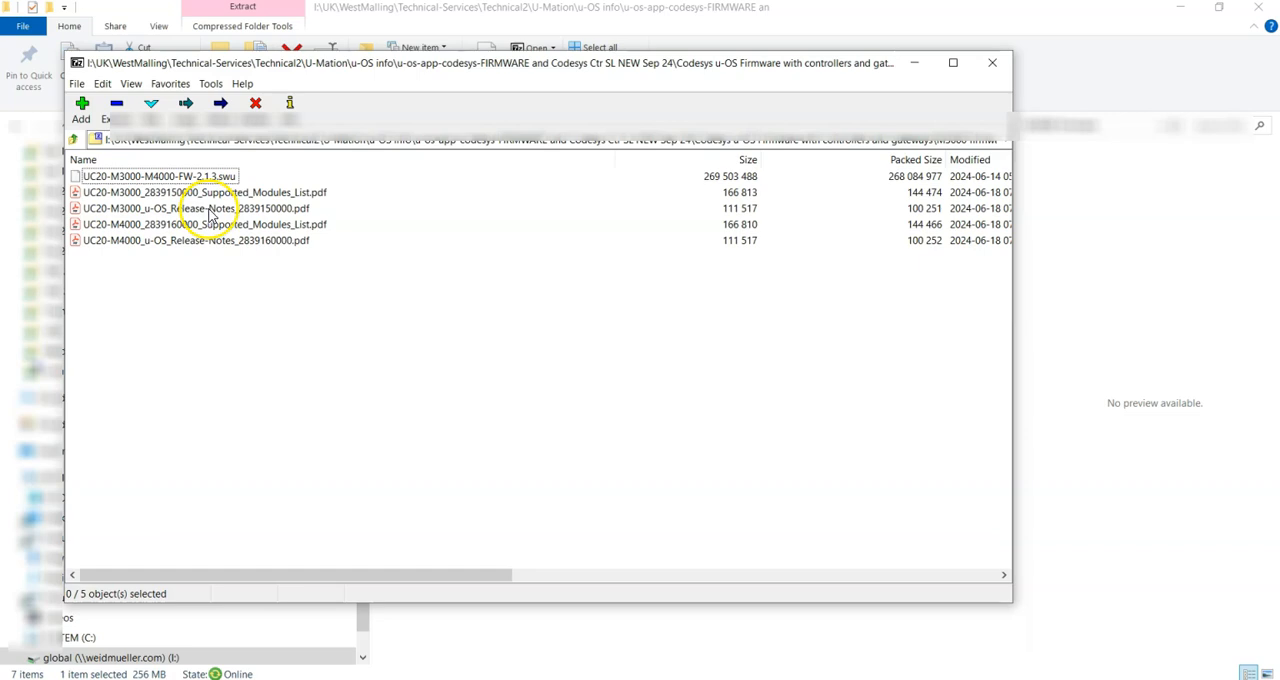
{"action": "left_click", "coordinate": [992, 62]}
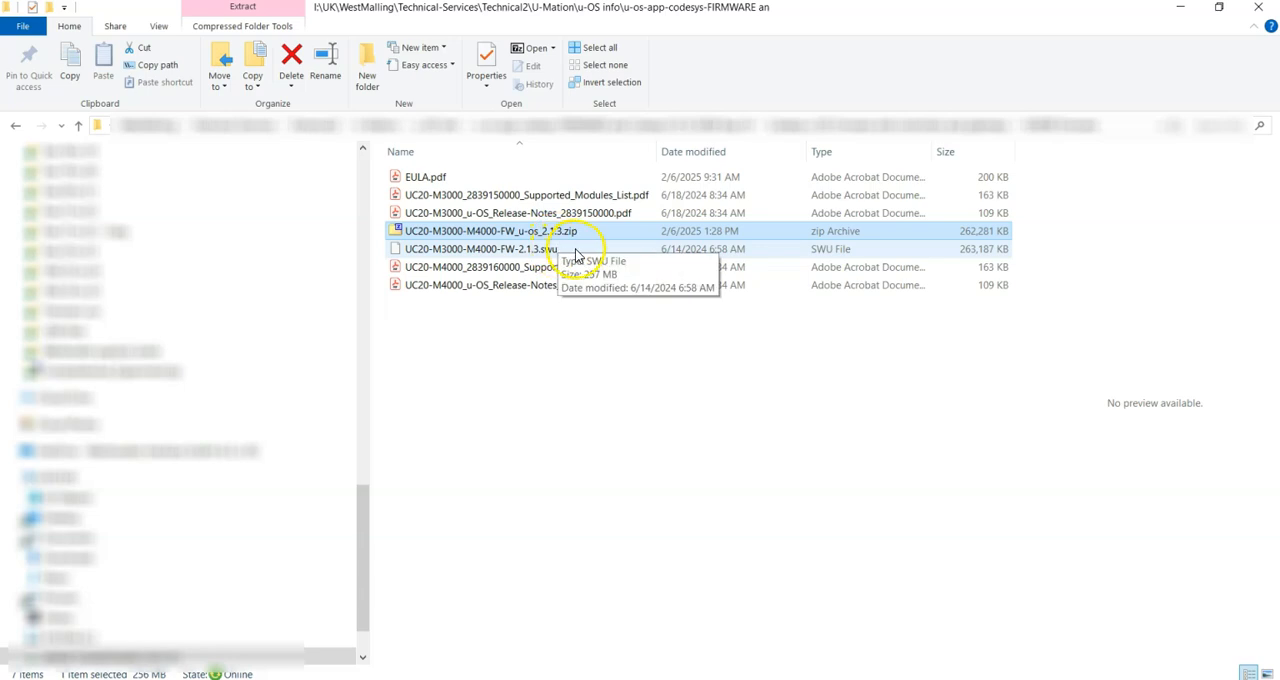
{"action": "left_click", "coordinate": [1181, 8]}
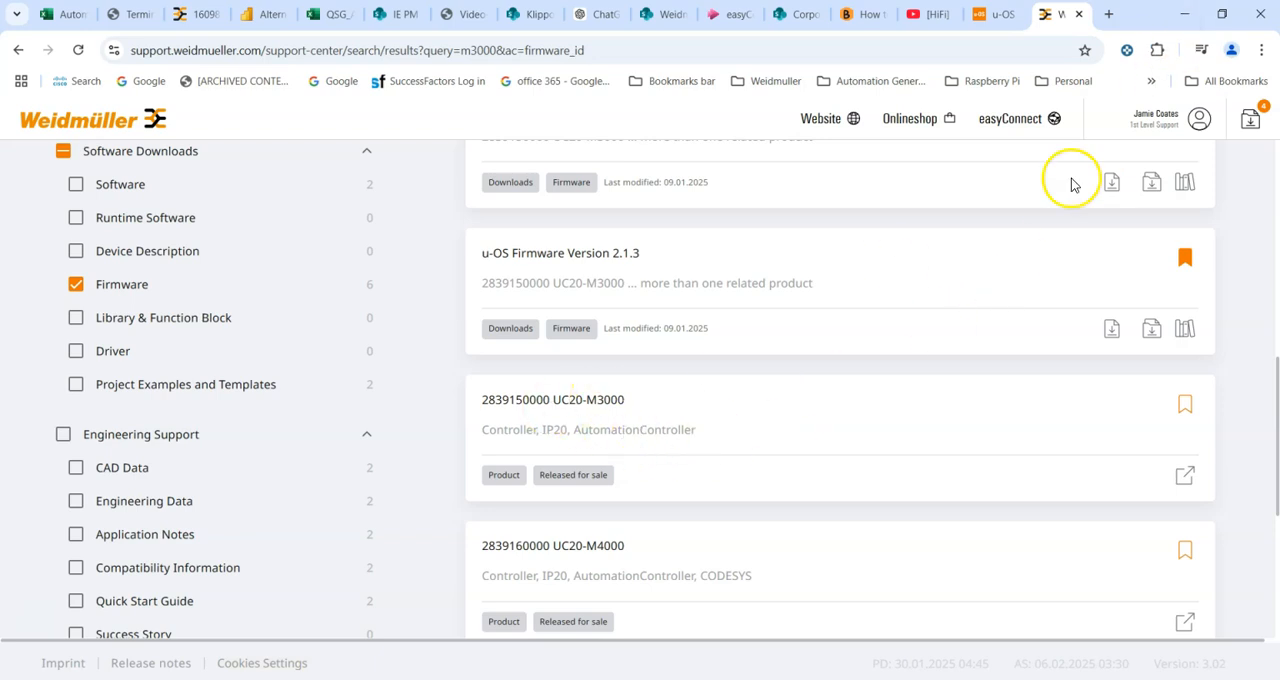
- Open the u-OS Control Center's Software & updates Update & installation page on the controller
{"action": "left_click", "coordinate": [993, 22]}
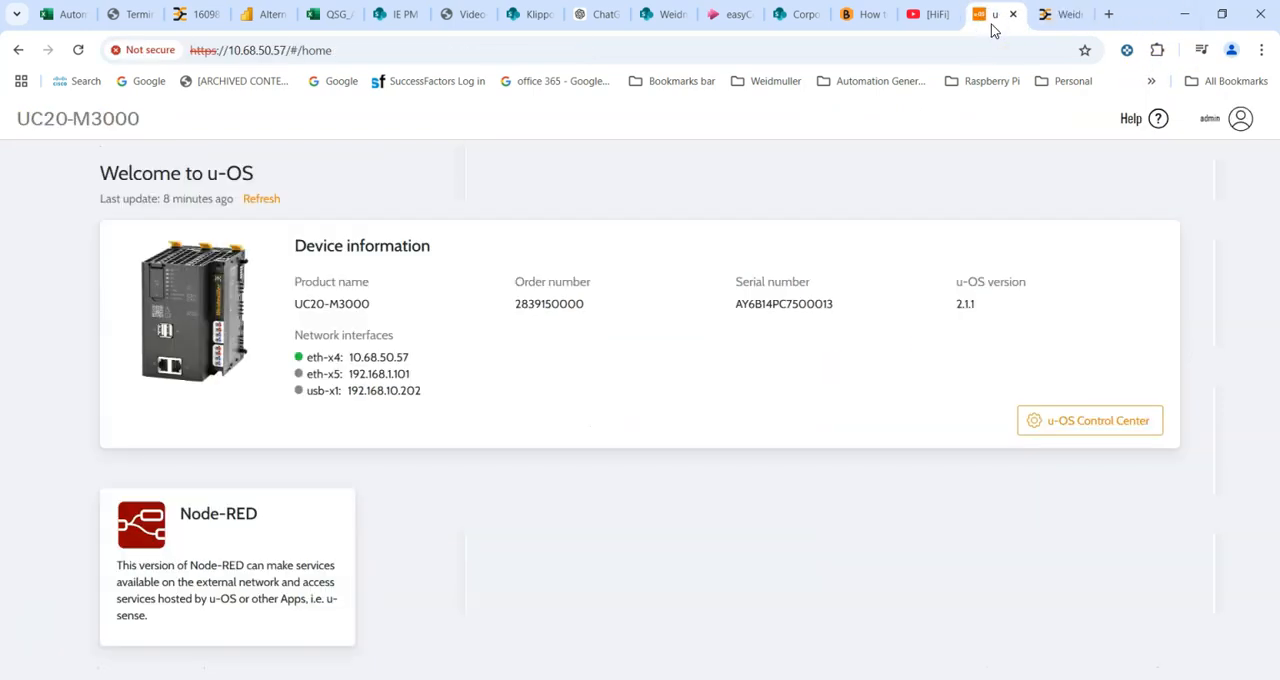
{"action": "left_click", "coordinate": [1082, 430]}
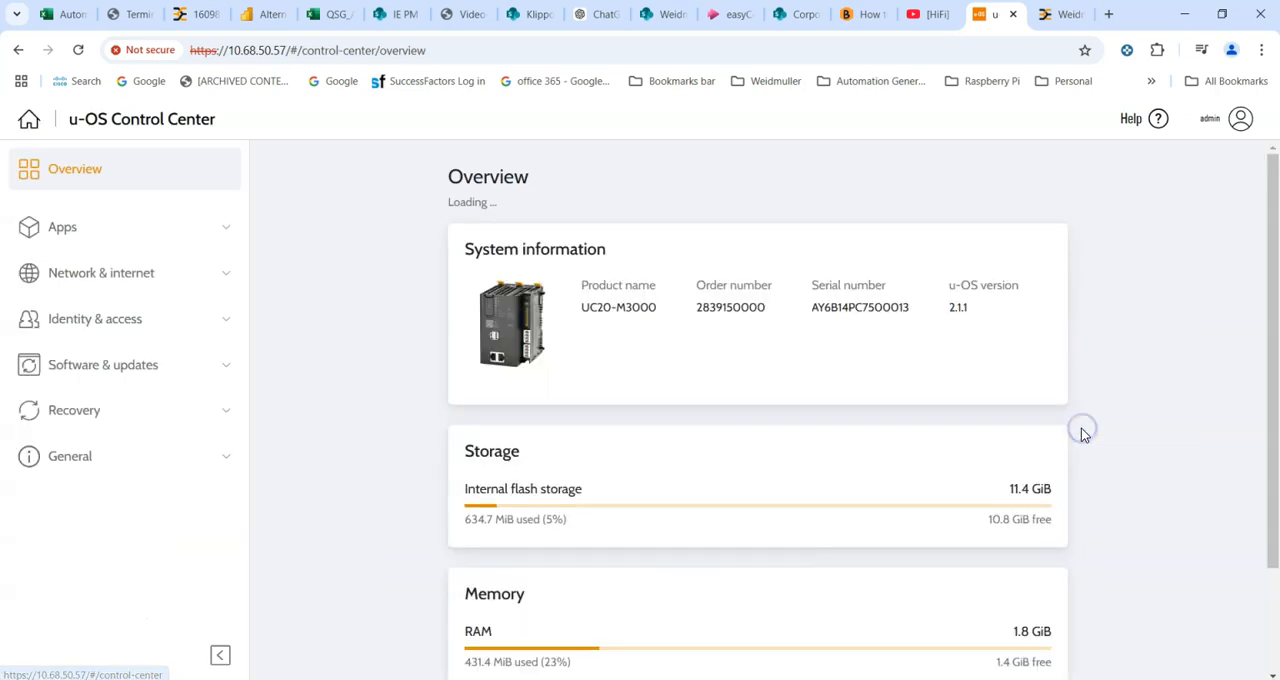
{"action": "left_click", "coordinate": [76, 366]}
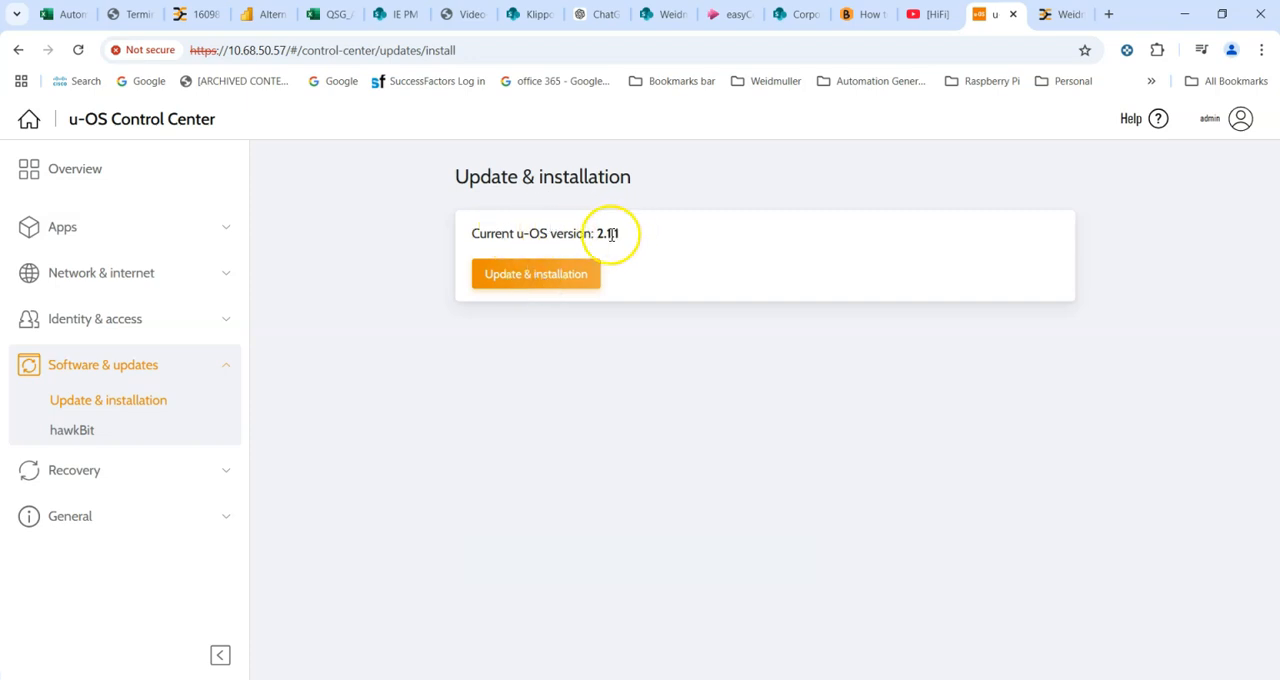
{"action": "left_click", "coordinate": [530, 282]}
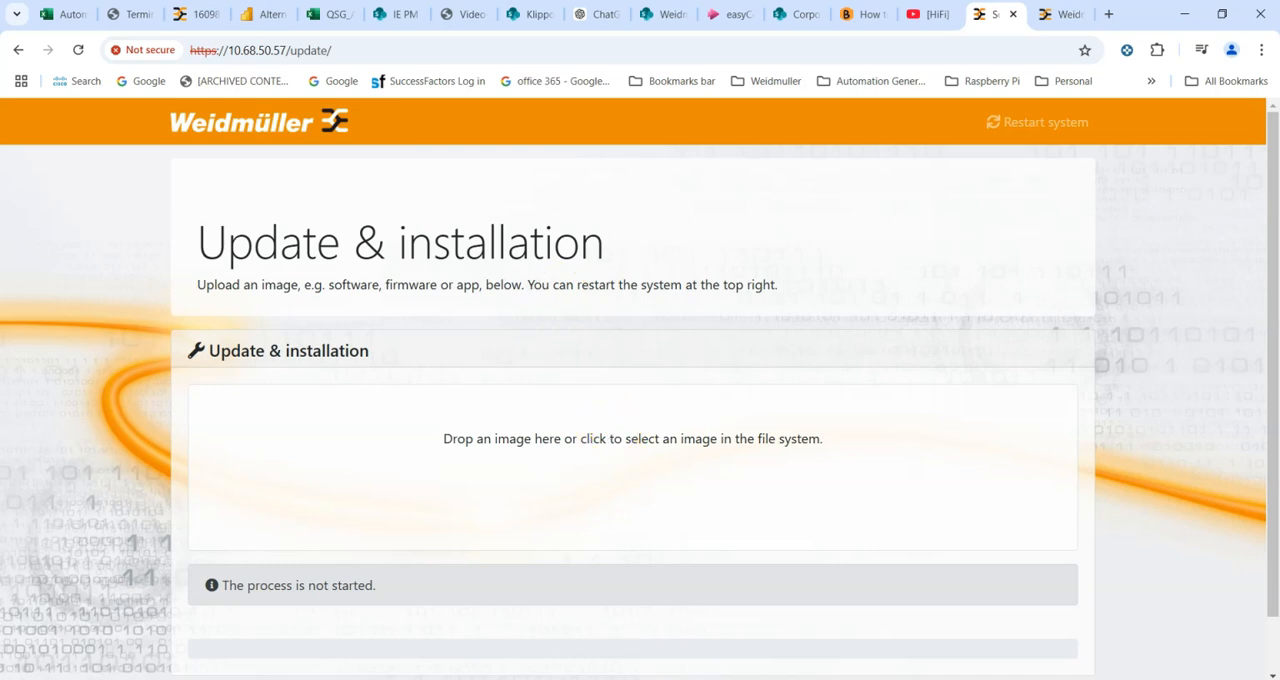
- Upload the UC20-M3000-M4000-FW-2.1.3.swu file into the update drop area to start the firmware installation
{"action": "left_click", "coordinate": [658, 679]}
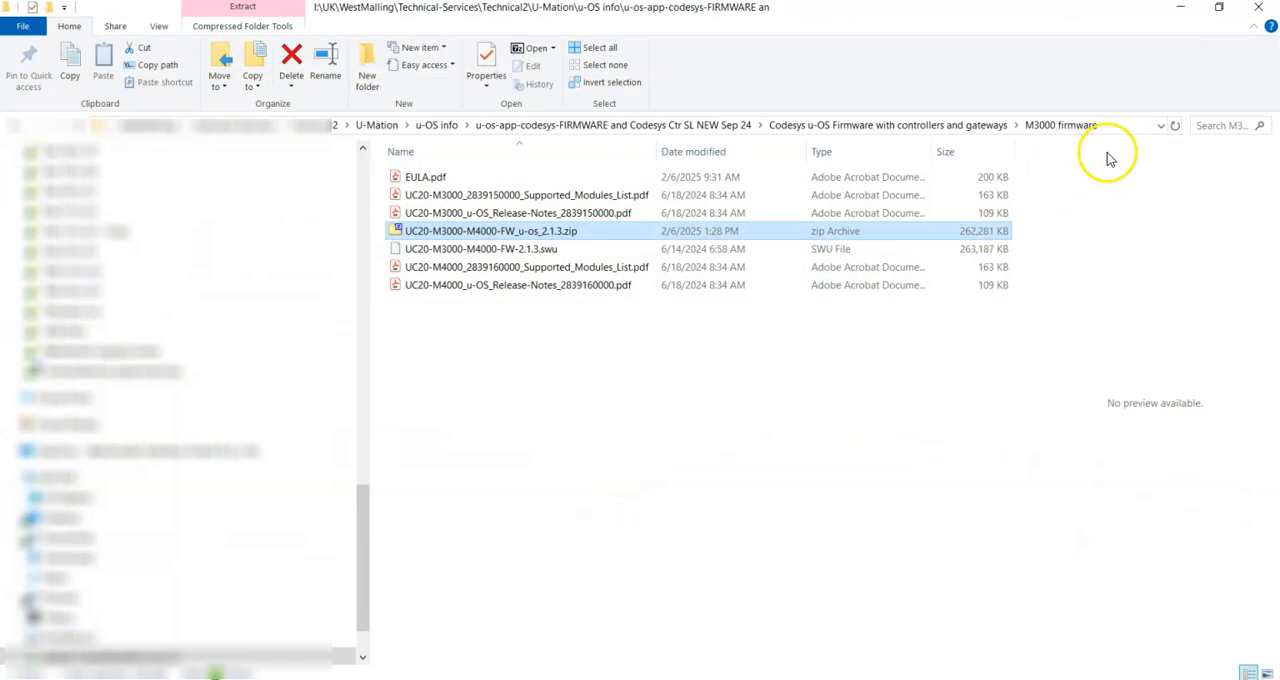
{"action": "left_click", "coordinate": [1219, 7]}
{"action": "left_click_drag", "start_coordinate": [494, 117], "coordinate": [1018, 170]}
{"action": "left_click_drag", "start_coordinate": [1091, 404], "coordinate": [360, 474]}
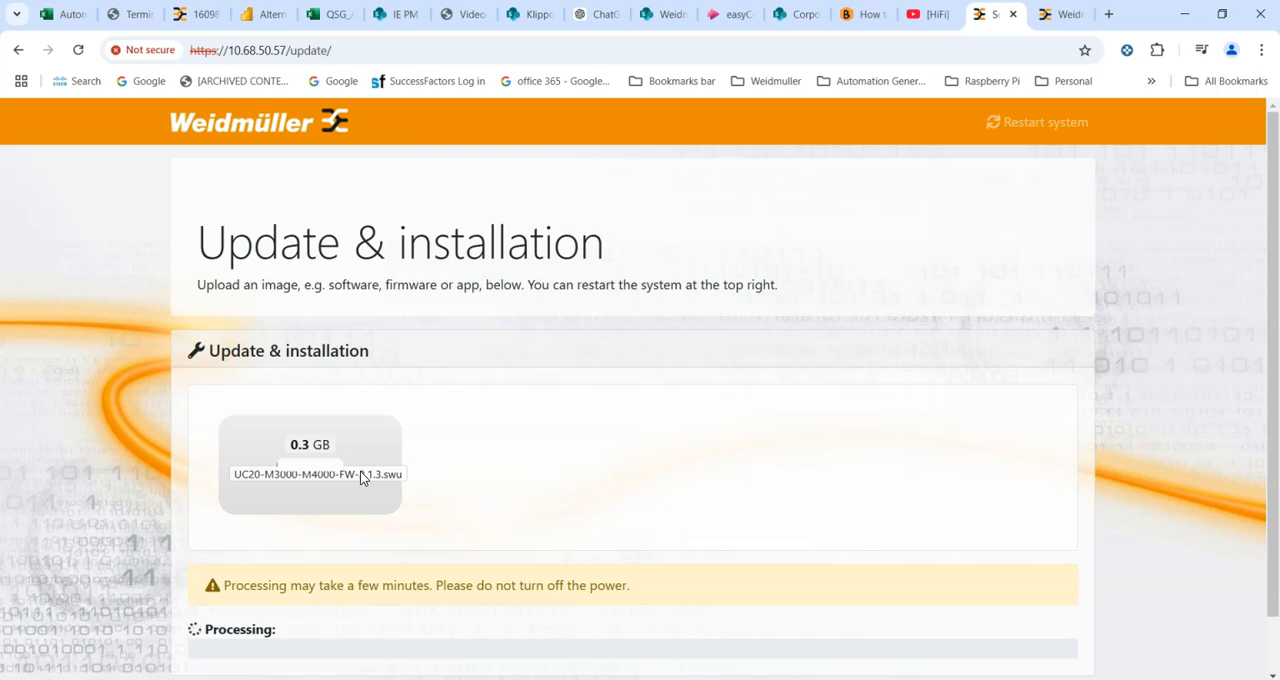
- Review the update processing status and the Messages log
{"action": "scroll", "coordinate": [360, 471], "scroll_direction": "down", "scroll_amount": 1}
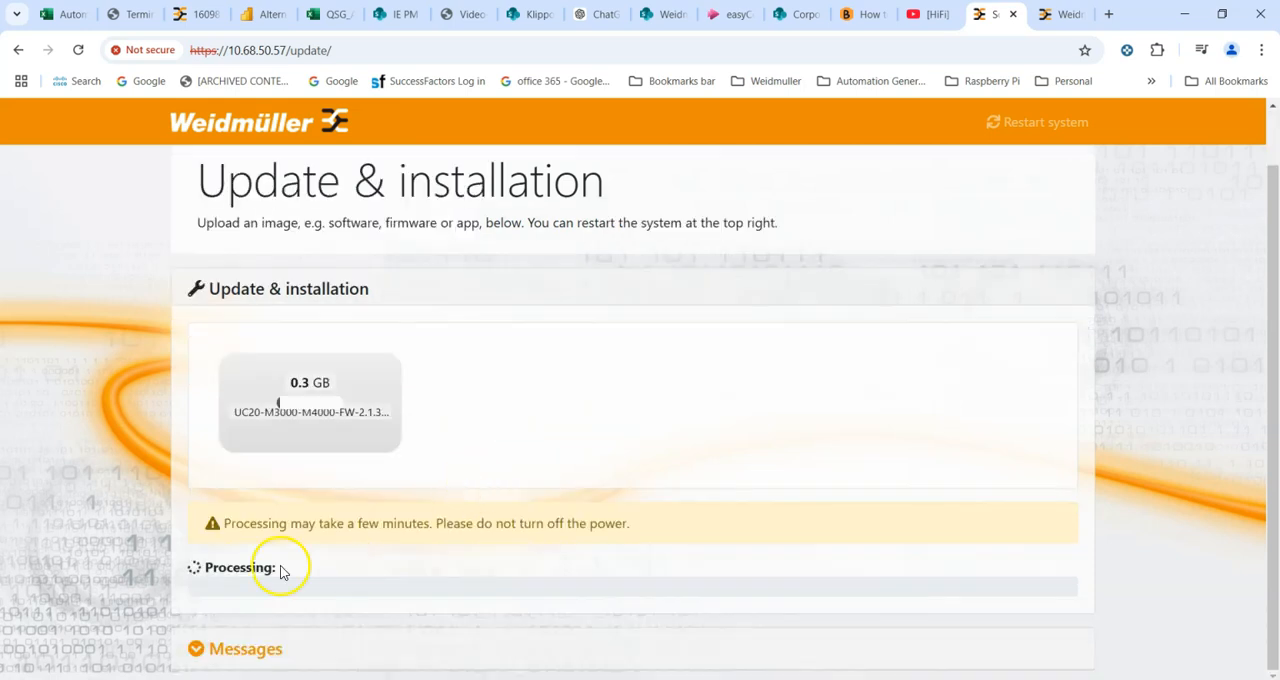
{"action": "left_click", "coordinate": [190, 648]}
{"action": "scroll", "coordinate": [190, 648], "scroll_direction": "down", "scroll_amount": 2}
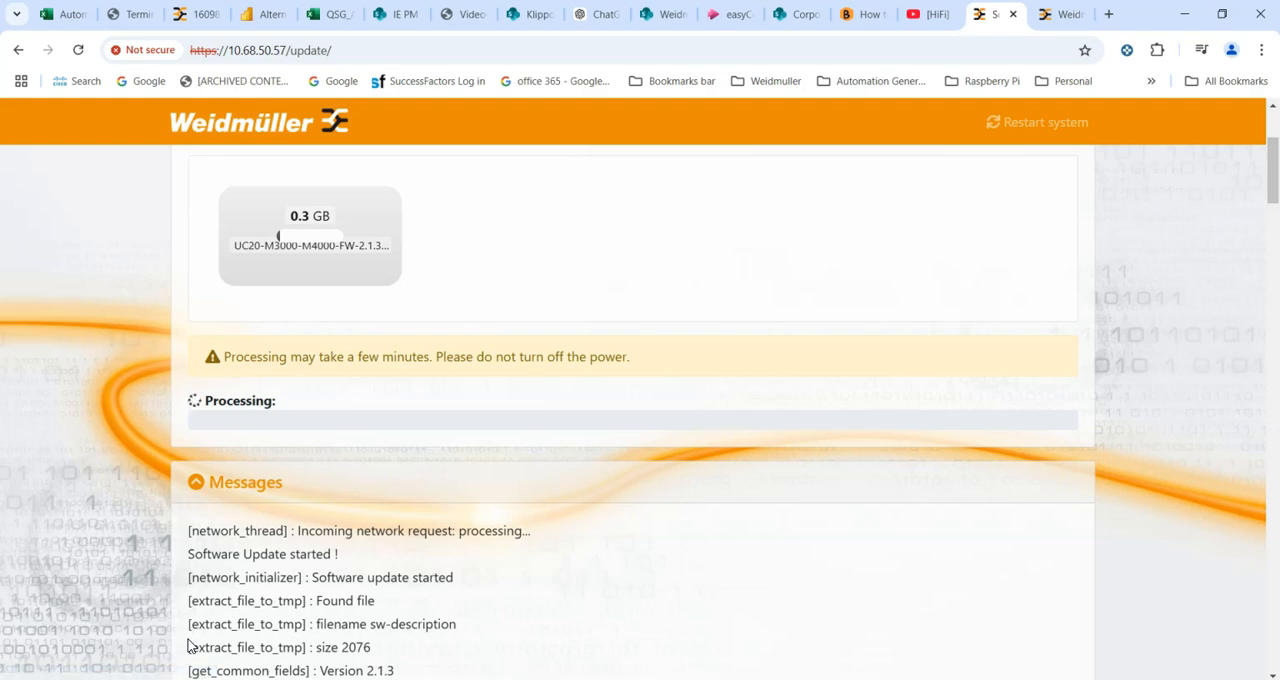
{"action": "left_click", "coordinate": [198, 483]}
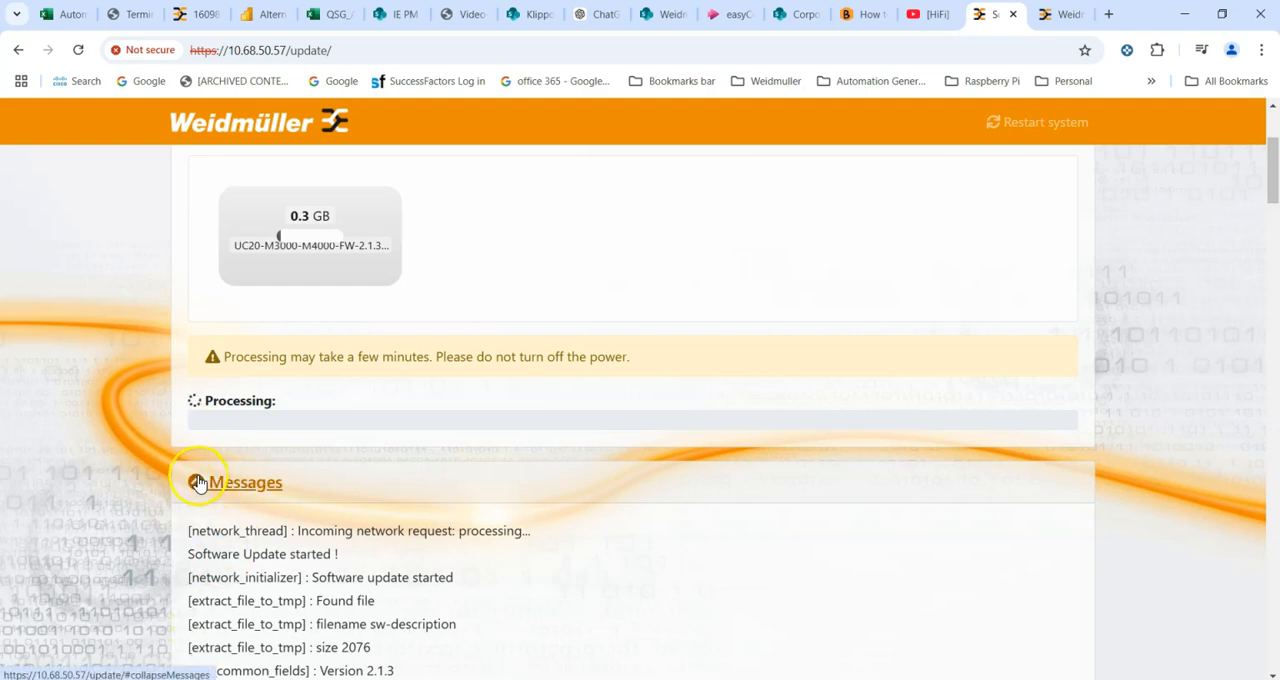
{"action": "scroll", "coordinate": [198, 483], "scroll_direction": "down", "scroll_amount": 5}
{"action": "scroll", "coordinate": [200, 476], "scroll_direction": "down", "scroll_amount": 7}
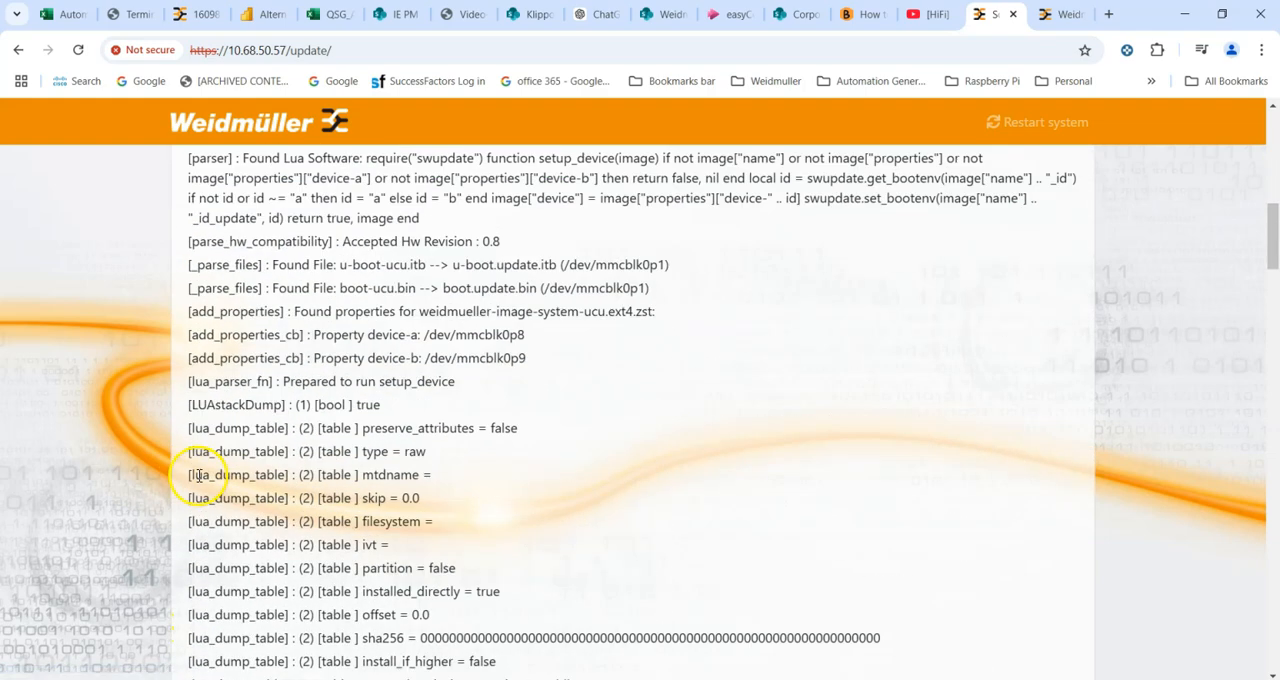
{"action": "scroll", "coordinate": [200, 478], "scroll_direction": "up", "scroll_amount": 8}
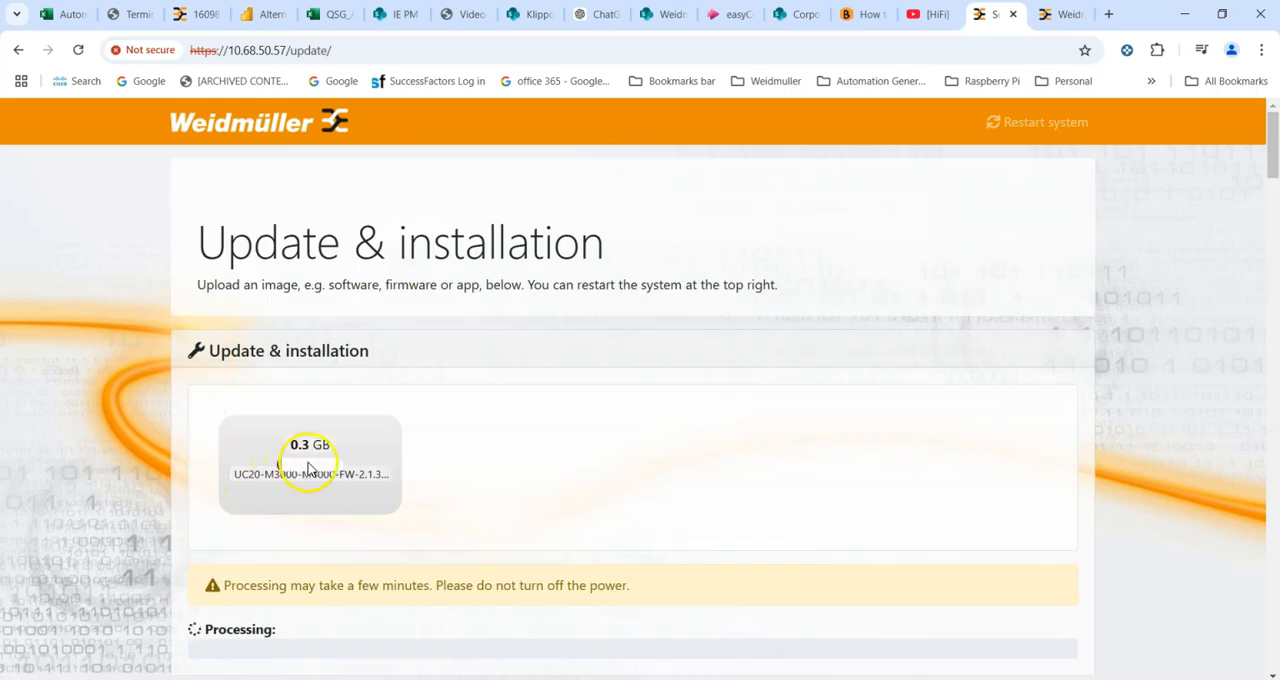
{"action": "scroll", "coordinate": [205, 628], "scroll_direction": "down", "scroll_amount": 2}
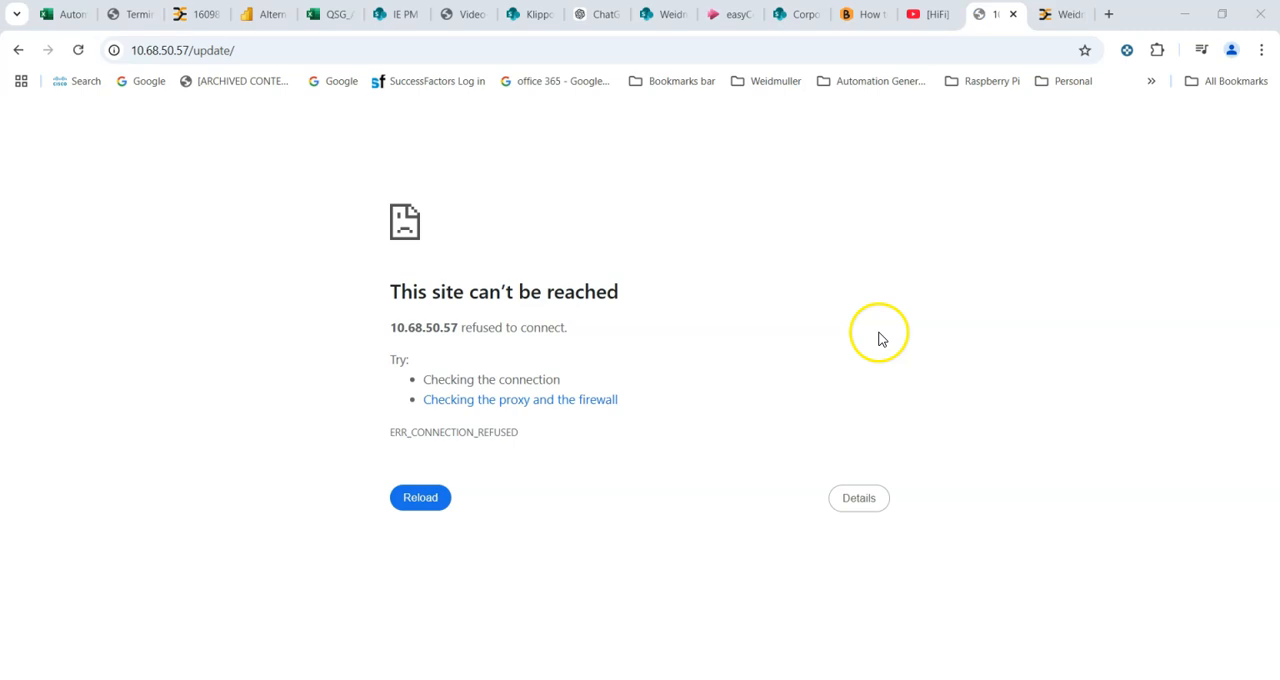
- Navigate to the controller's home address 10.68.50.57 after the update restart
{"action": "left_click", "coordinate": [280, 50]}
{"action": "left_click", "coordinate": [275, 51]}
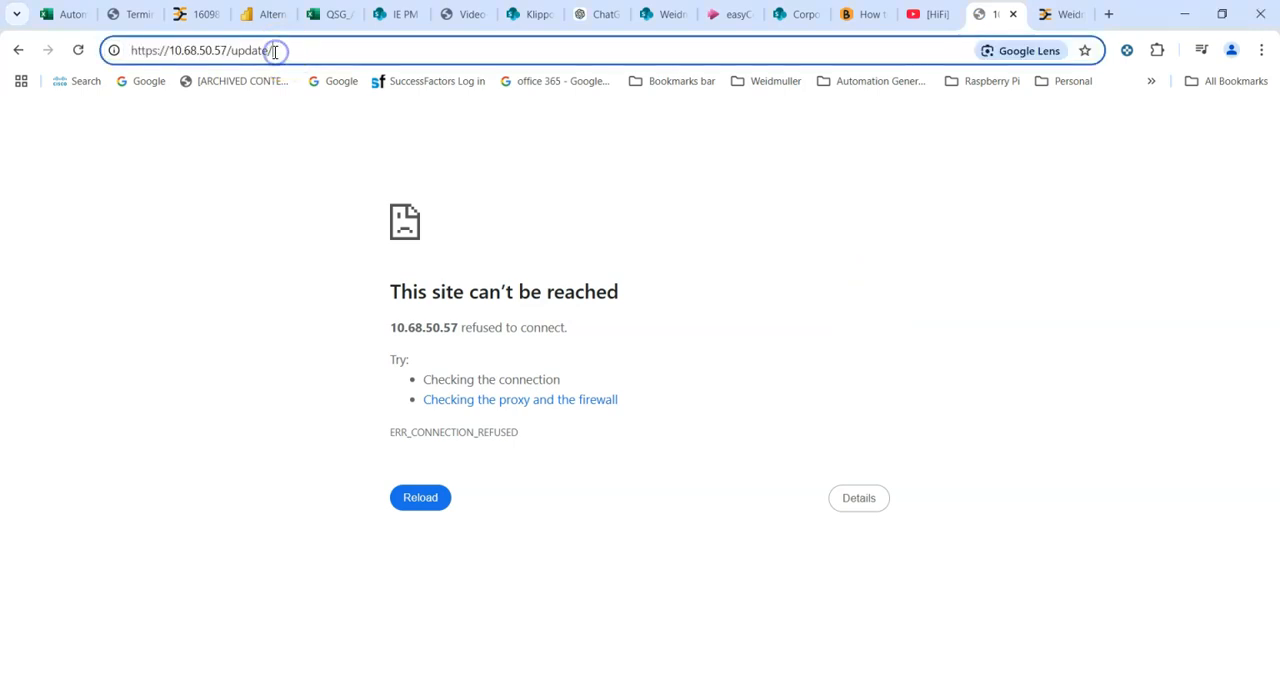
{"action": "key", "text": "BackSpace"}
{"action": "key", "text": "BackSpace"}
{"action": "key", "text": "BackSpace"}
{"action": "key", "text": "BackSpace"}
{"action": "key", "text": "BackSpace"}
{"action": "key", "text": "BackSpace"}
{"action": "key", "text": "Return"}
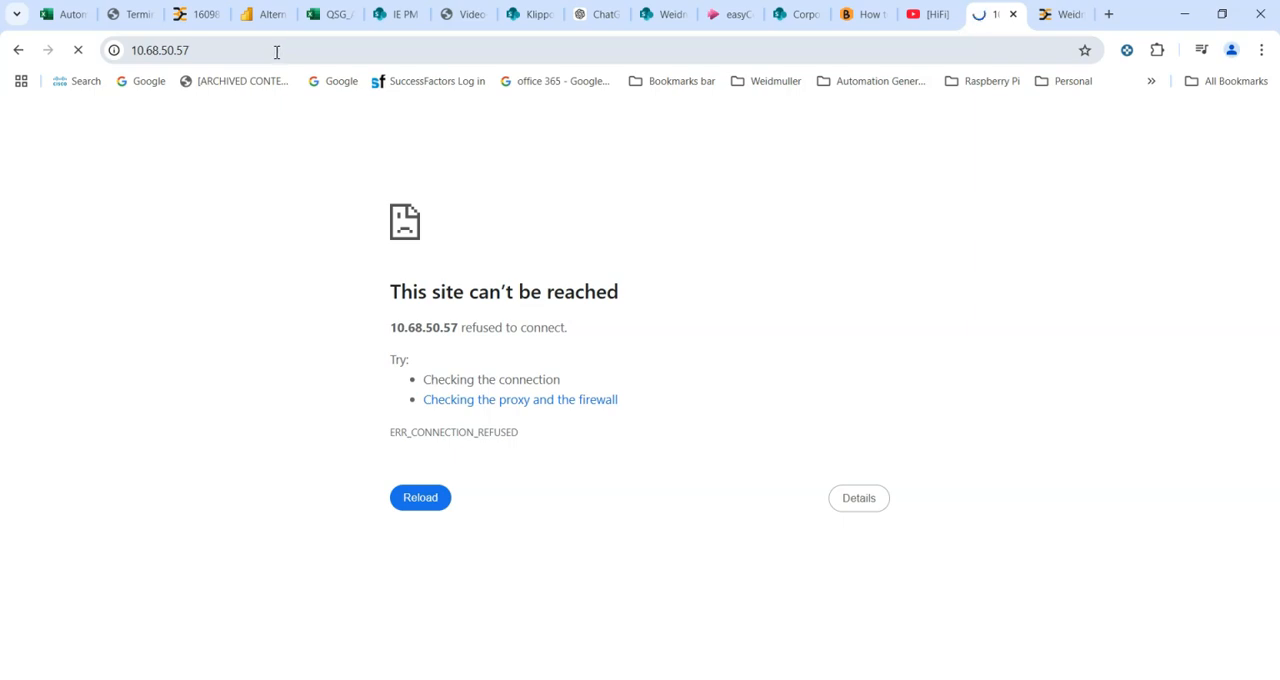
- Reload the page until the controller's u-OS home page loads
{"action": "left_click", "coordinate": [417, 520]}
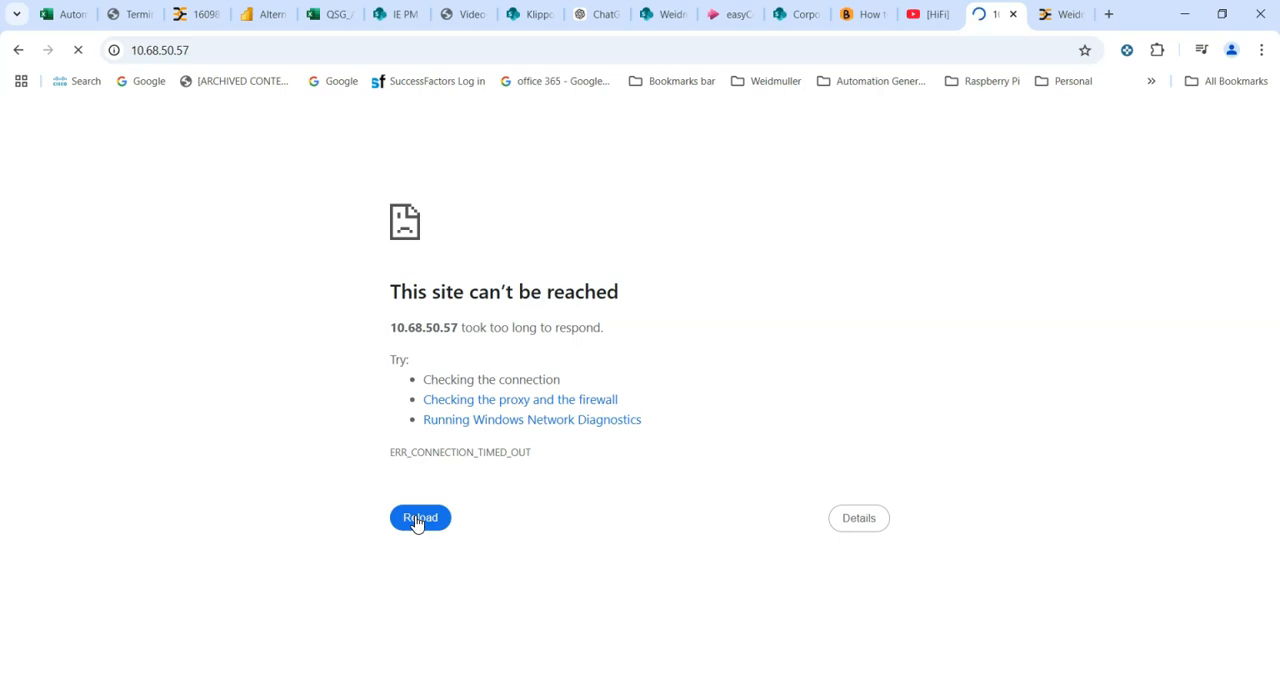
{"action": "left_click", "coordinate": [417, 524]}
{"action": "left_click", "coordinate": [418, 528]}
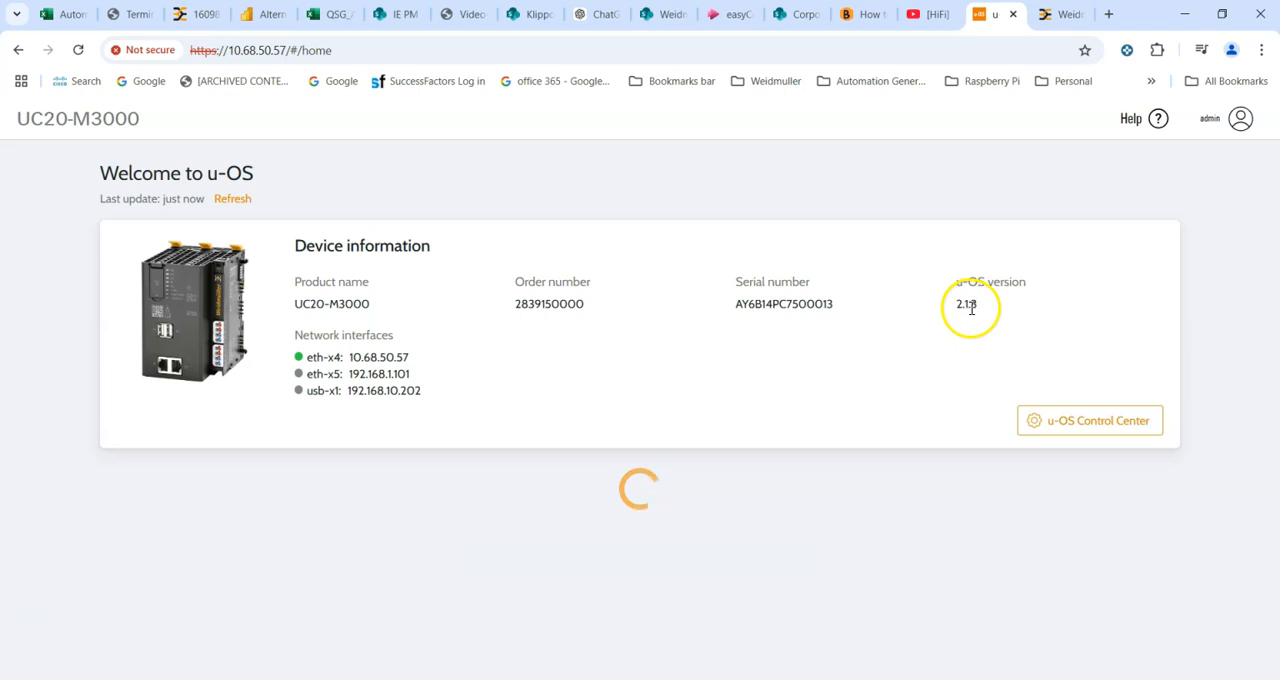
- Open the u-OS Control Center's Apps App manager
{"action": "left_click", "coordinate": [1092, 427]}
{"action": "left_click", "coordinate": [70, 226]}
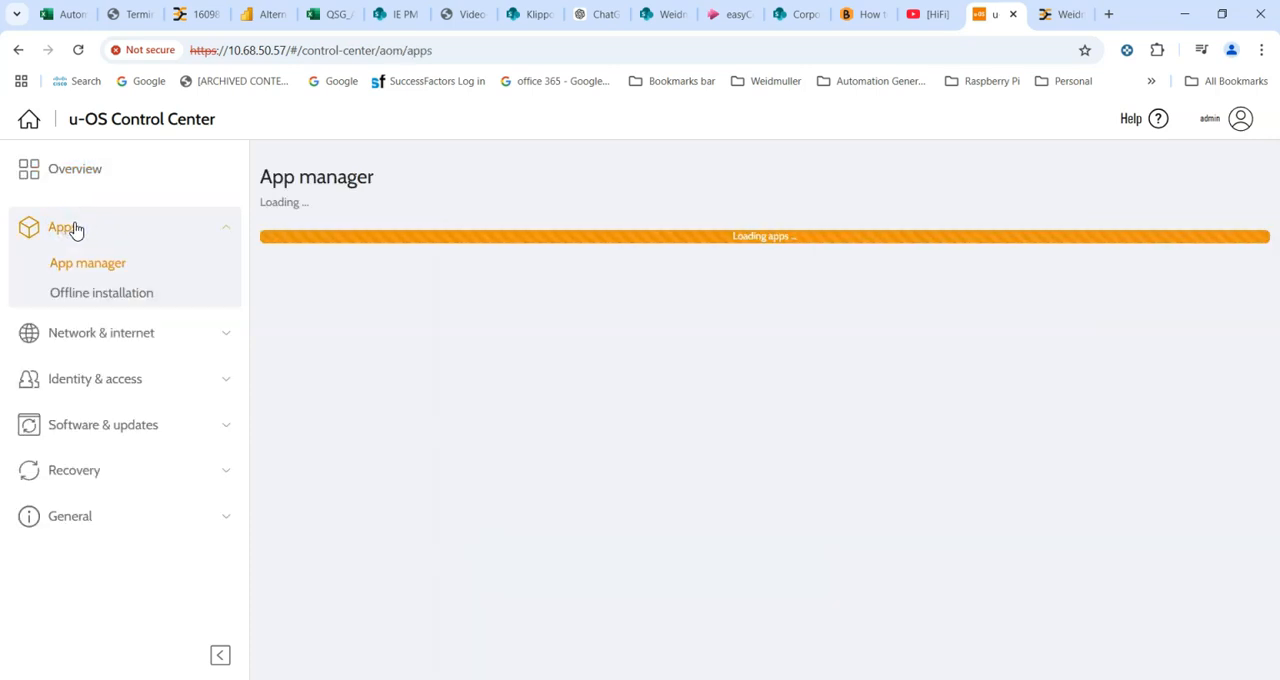